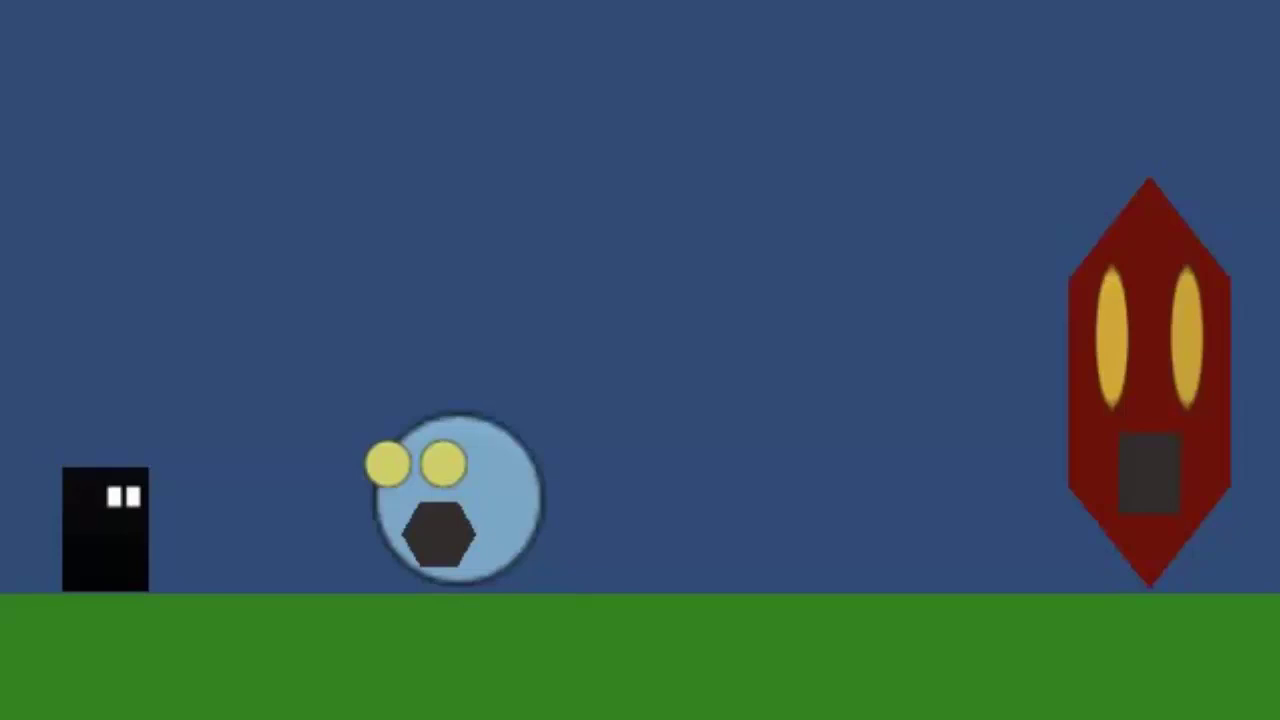
# - In the running game, walk the black player right toward the blue round character
pyautogui.press('Right')
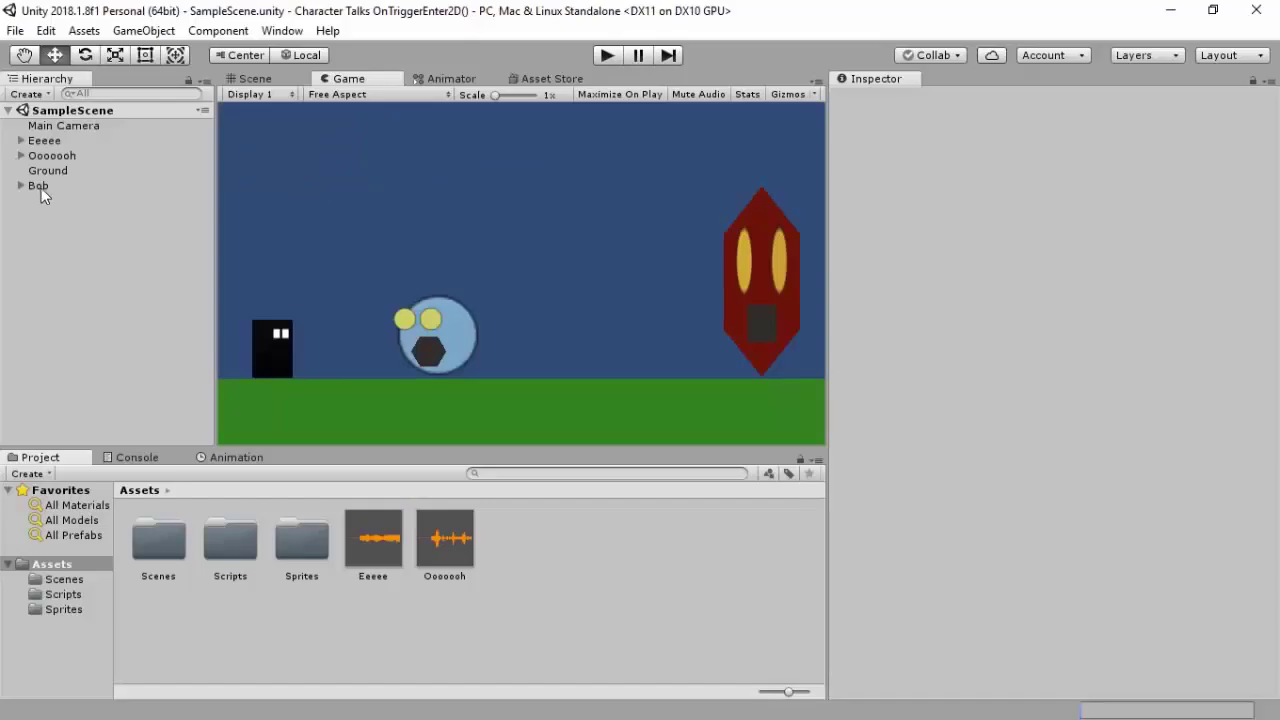
pyautogui.click(38, 186)
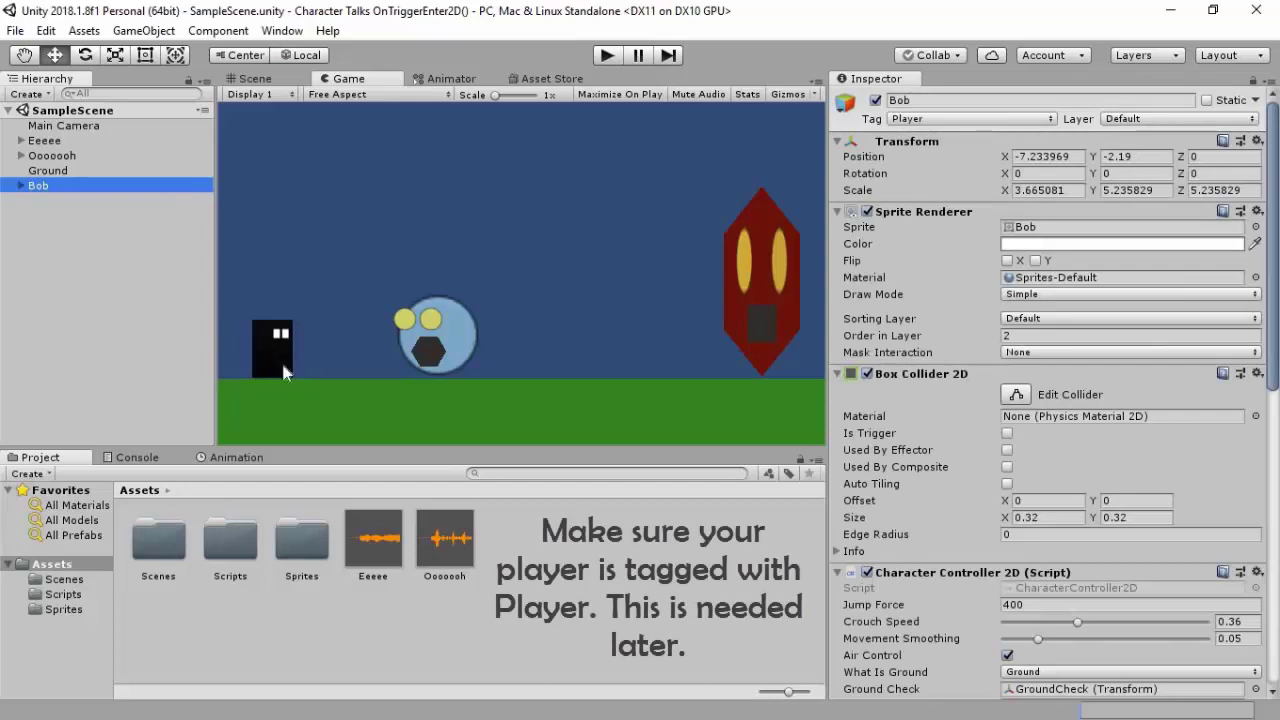
pyautogui.click(978, 118)
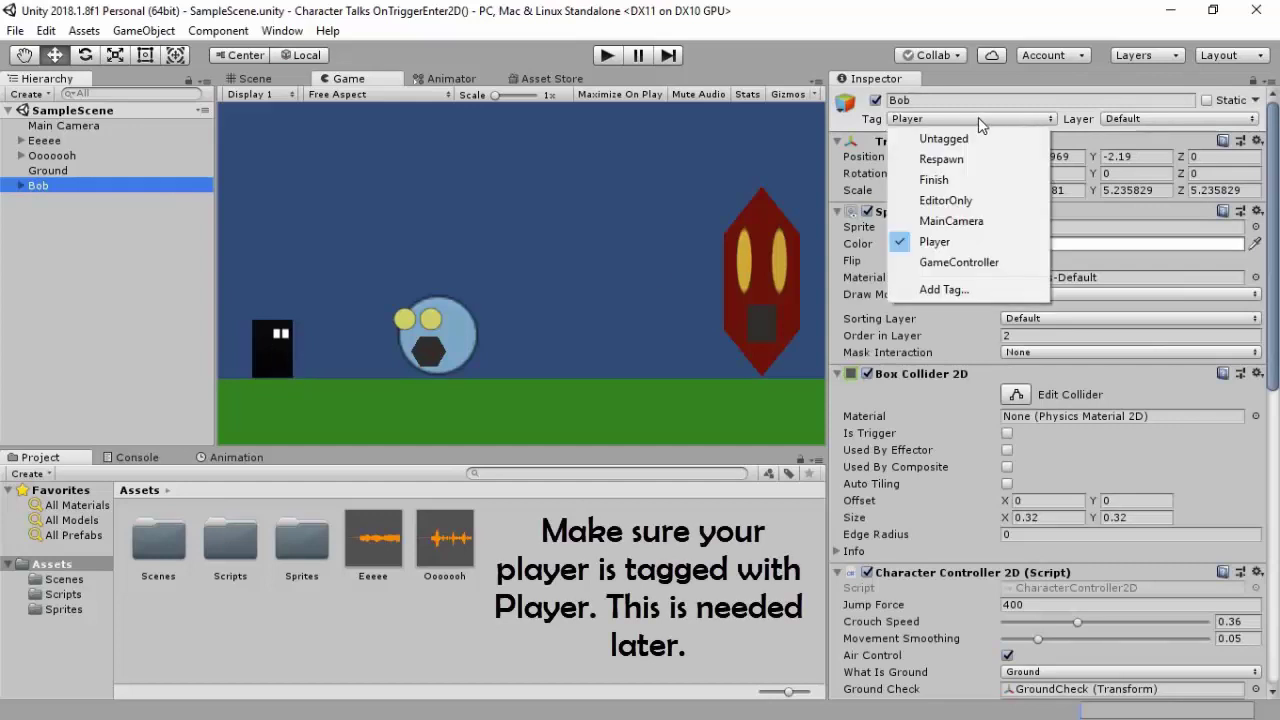
pyautogui.click(998, 242)
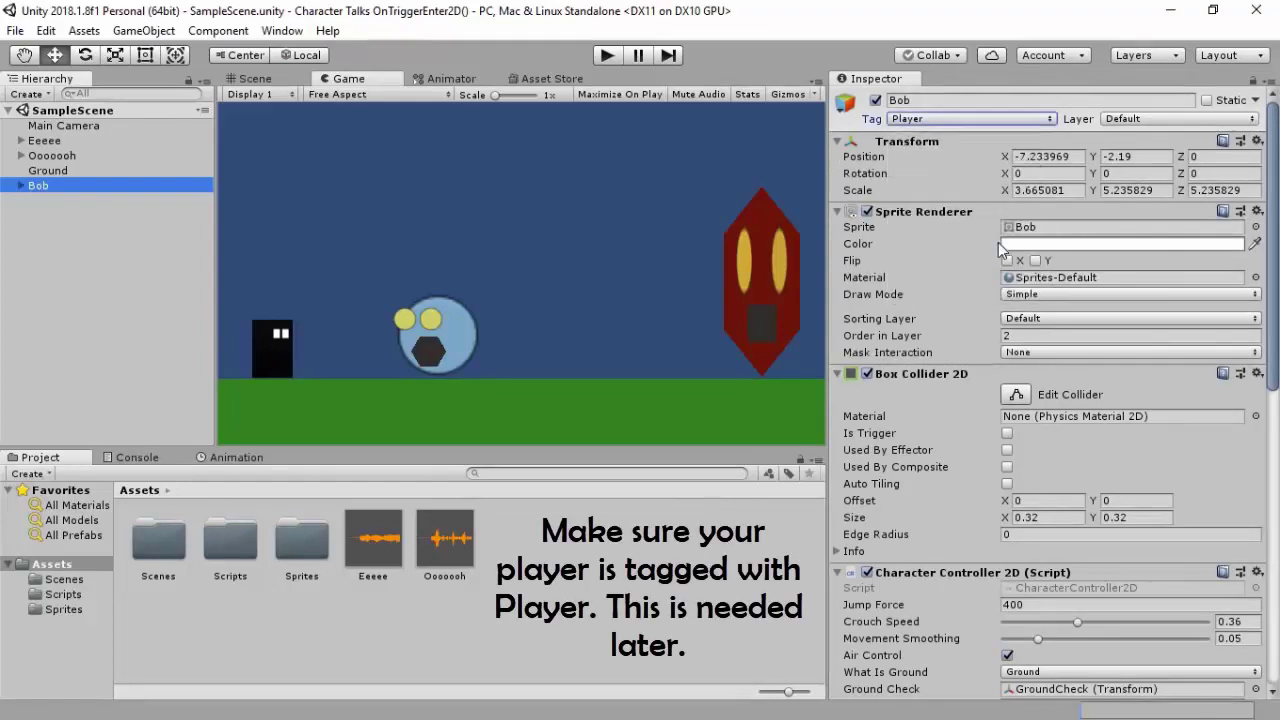
pyautogui.click(36, 238)
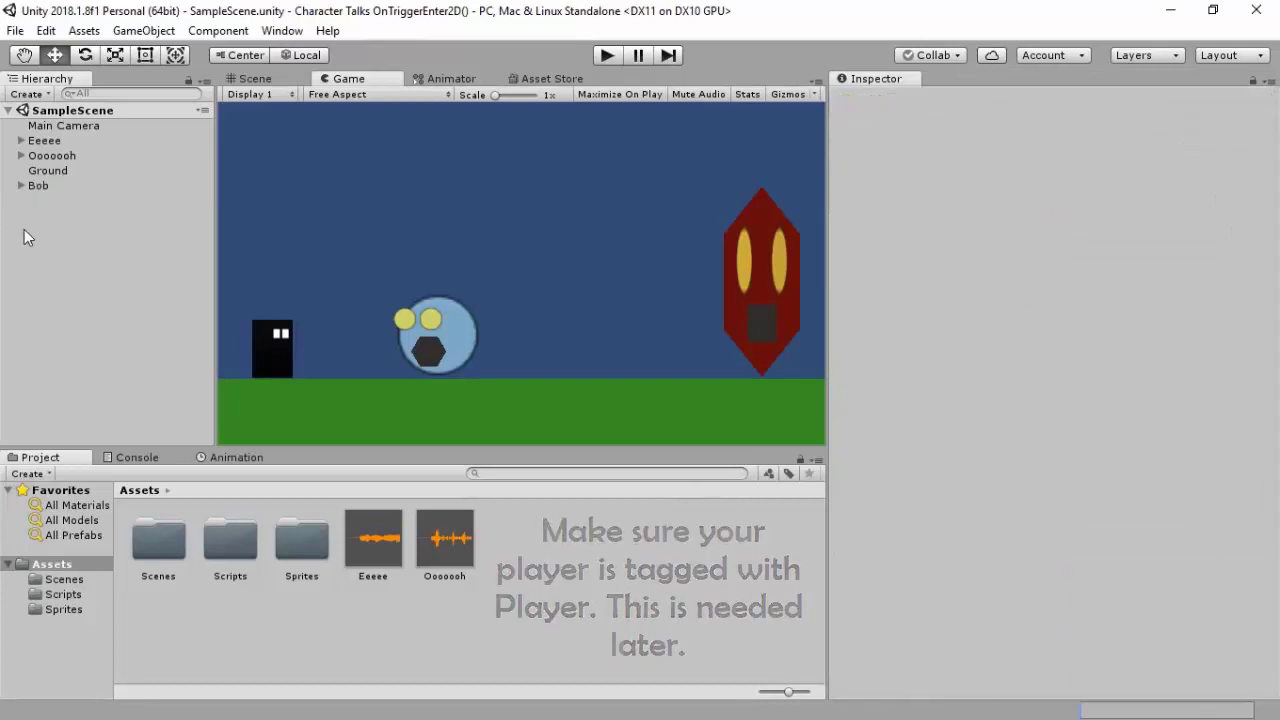
# - Create an empty GameObject named EeeeeTrigger and place it just below Eeeee in the Hierarchy
pyautogui.rightClick(43, 222)
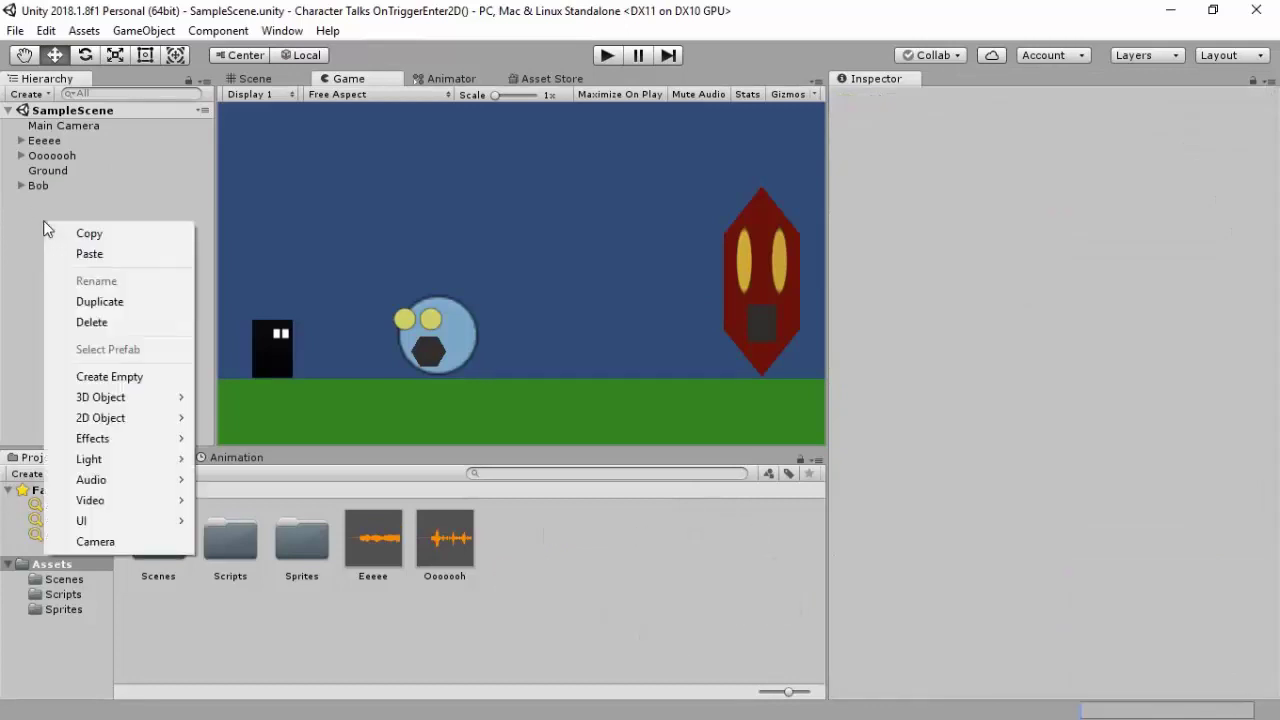
pyautogui.click(113, 377)
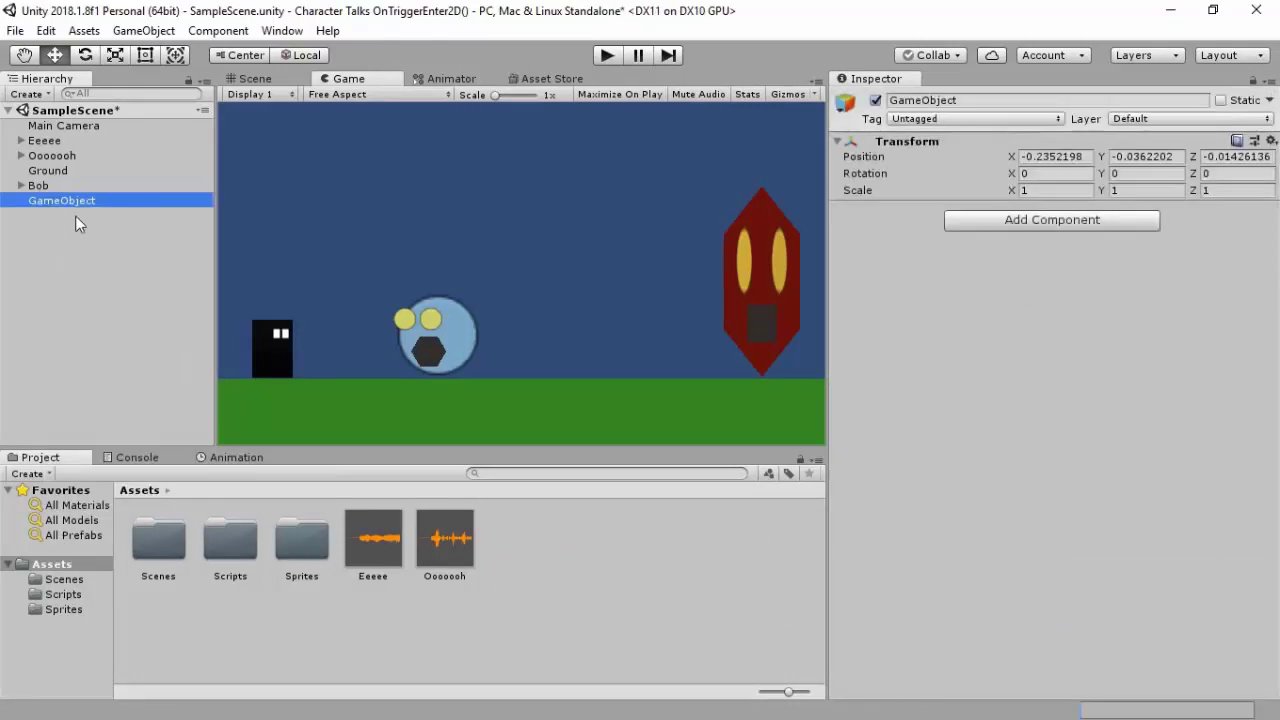
pyautogui.click(85, 199)
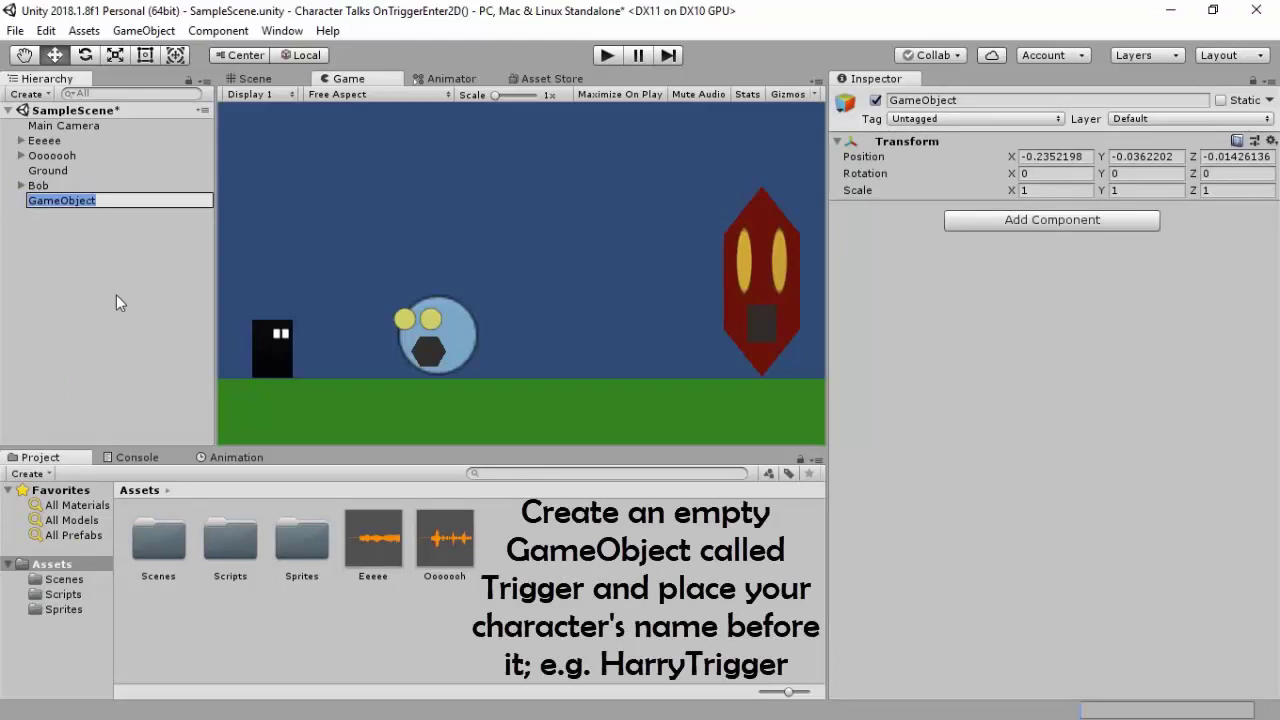
pyautogui.write('Ee')
pyautogui.write('e')
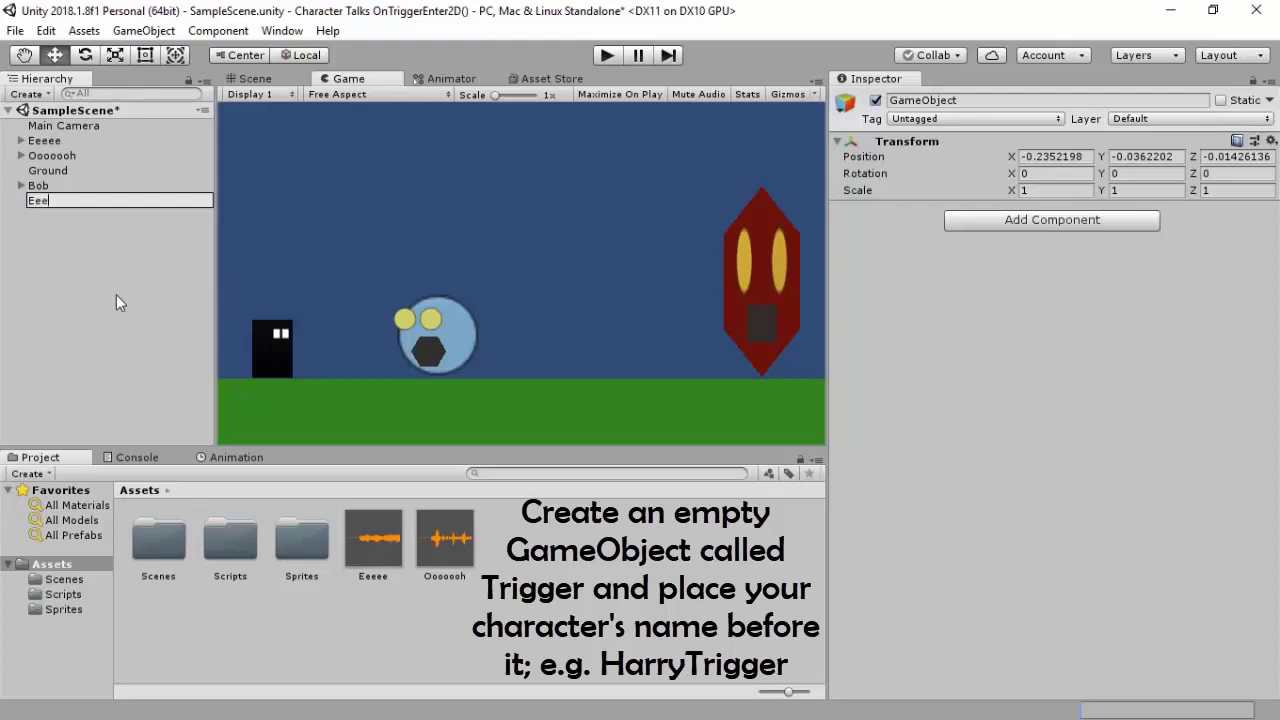
pyautogui.write('ee')
pyautogui.write('Trigger')
pyautogui.press('Return')
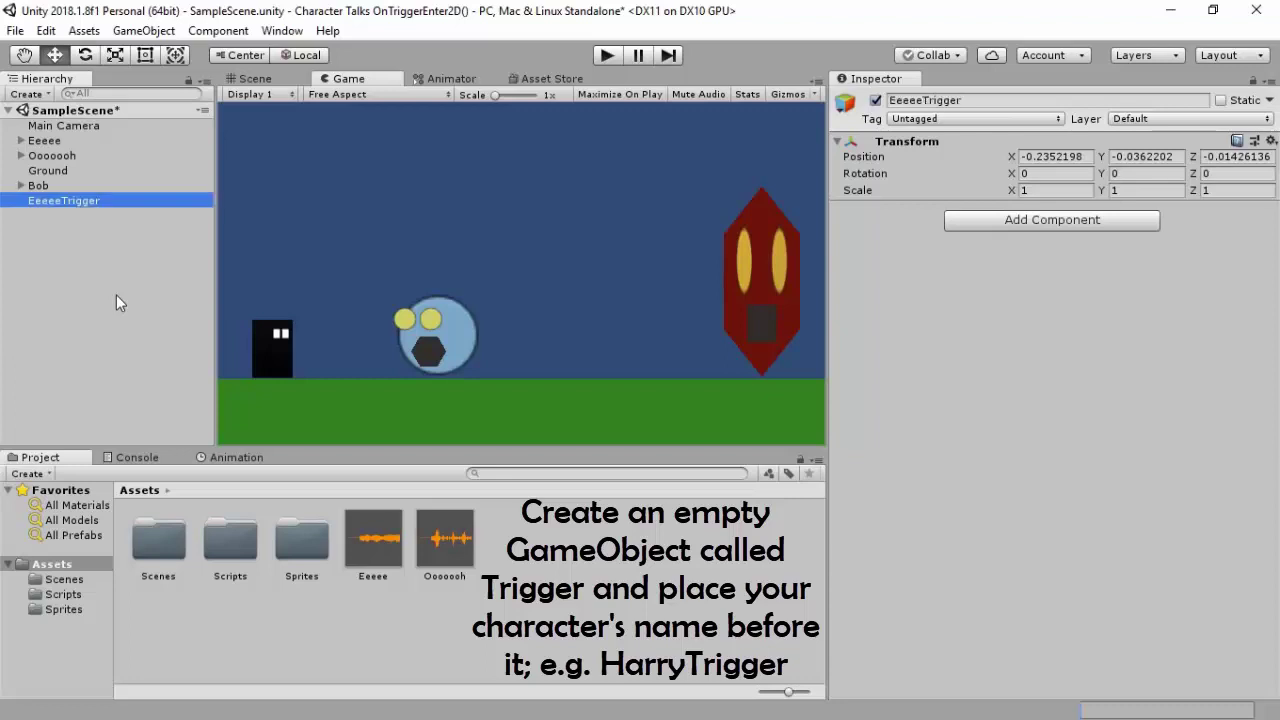
pyautogui.moveTo(103, 201); pyautogui.dragTo(127, 148)
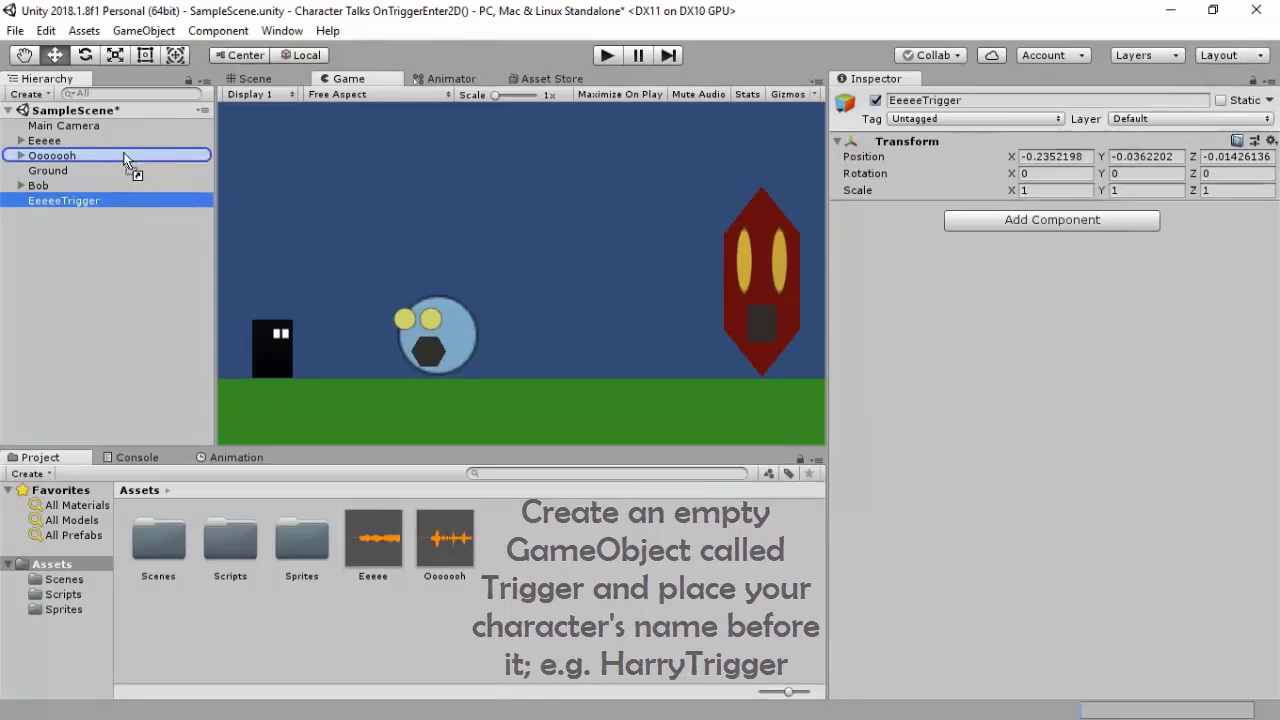
pyautogui.click(255, 78)
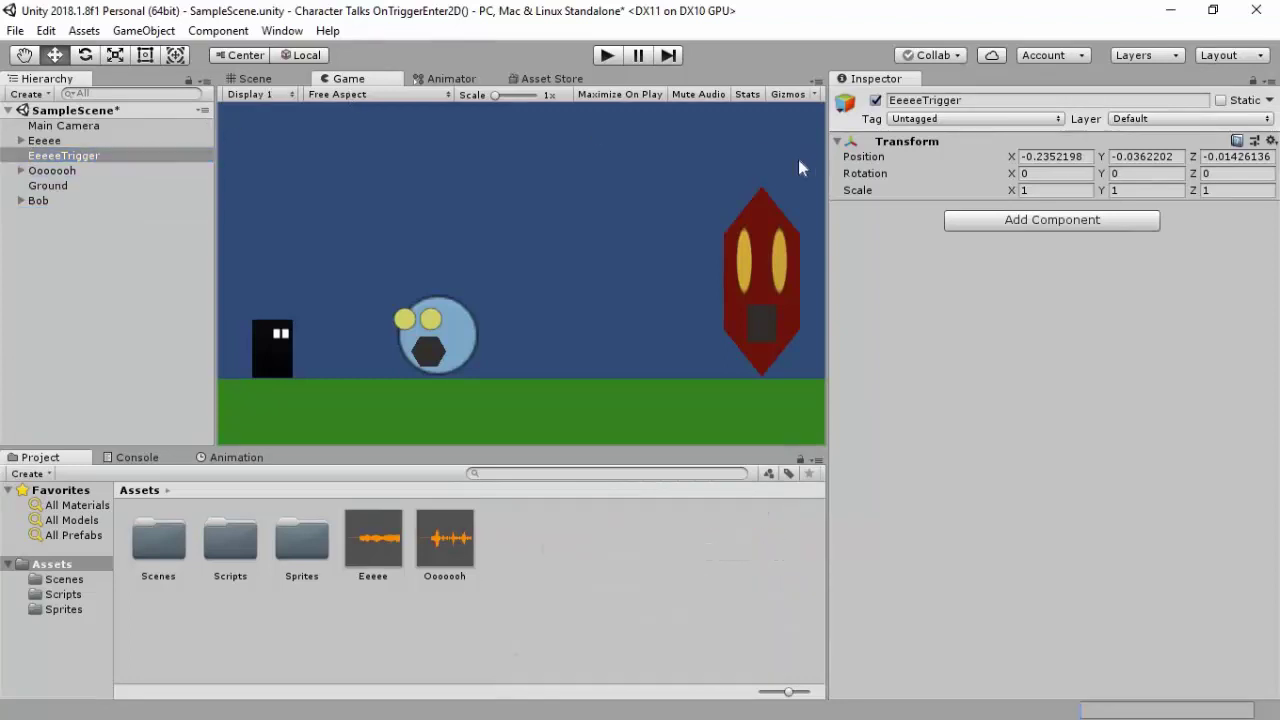
# - Add a Box Collider 2D component to EeeeeTrigger
pyautogui.click(1028, 220)
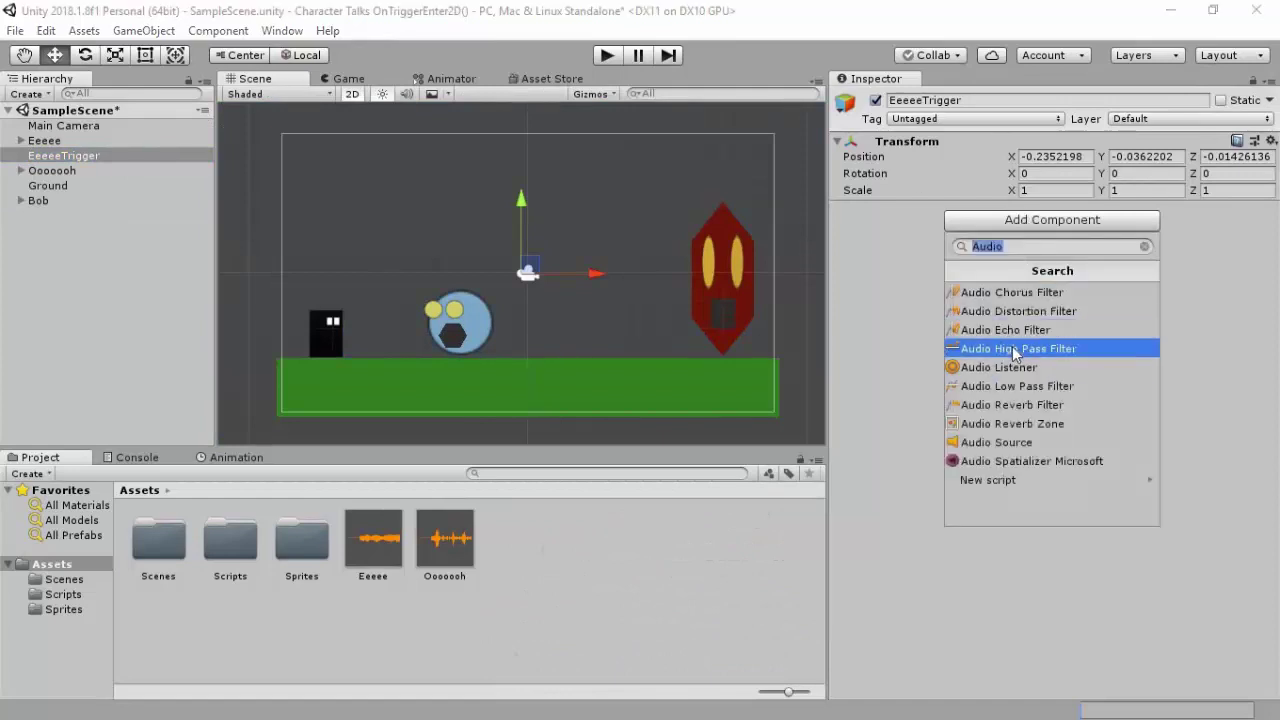
pyautogui.write('2d')
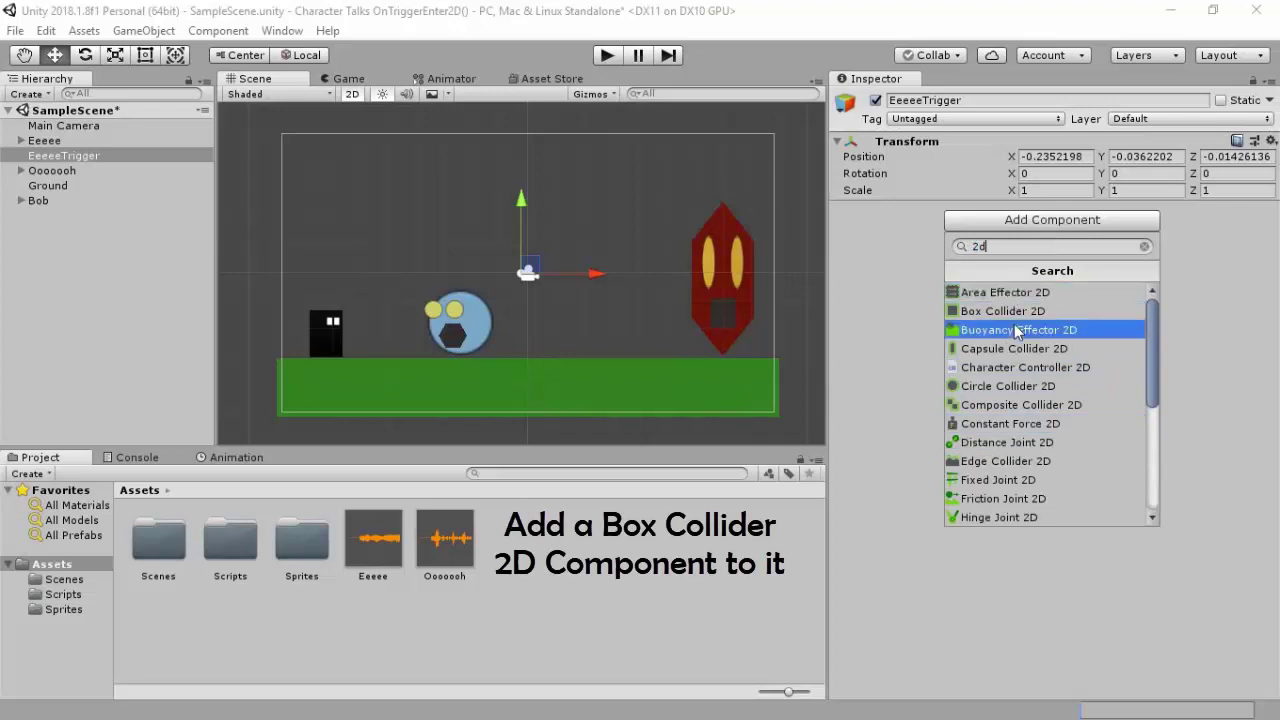
pyautogui.click(1024, 312)
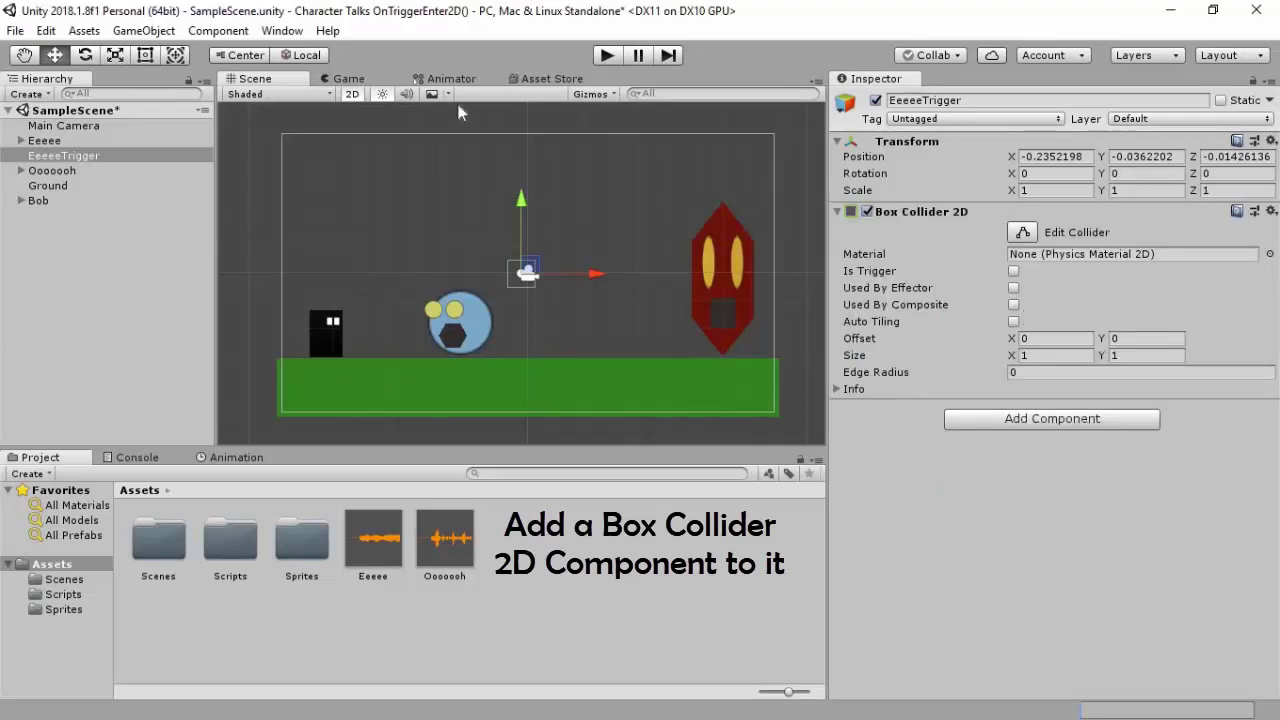
pyautogui.click(116, 56)
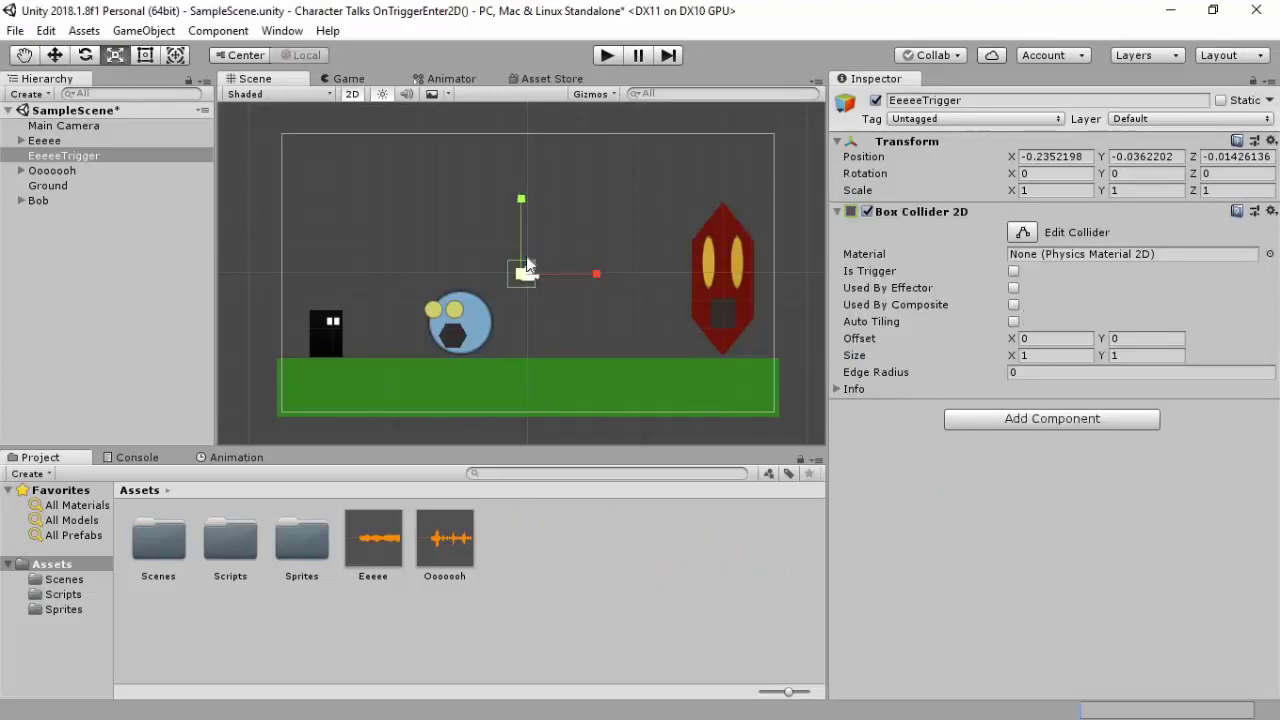
# - Scale EeeeeTrigger to Y about 2.68 and position it at X -4.33, Y -1.67 before the blue character
pyautogui.moveTo(521, 199); pyautogui.dragTo(542, 32)
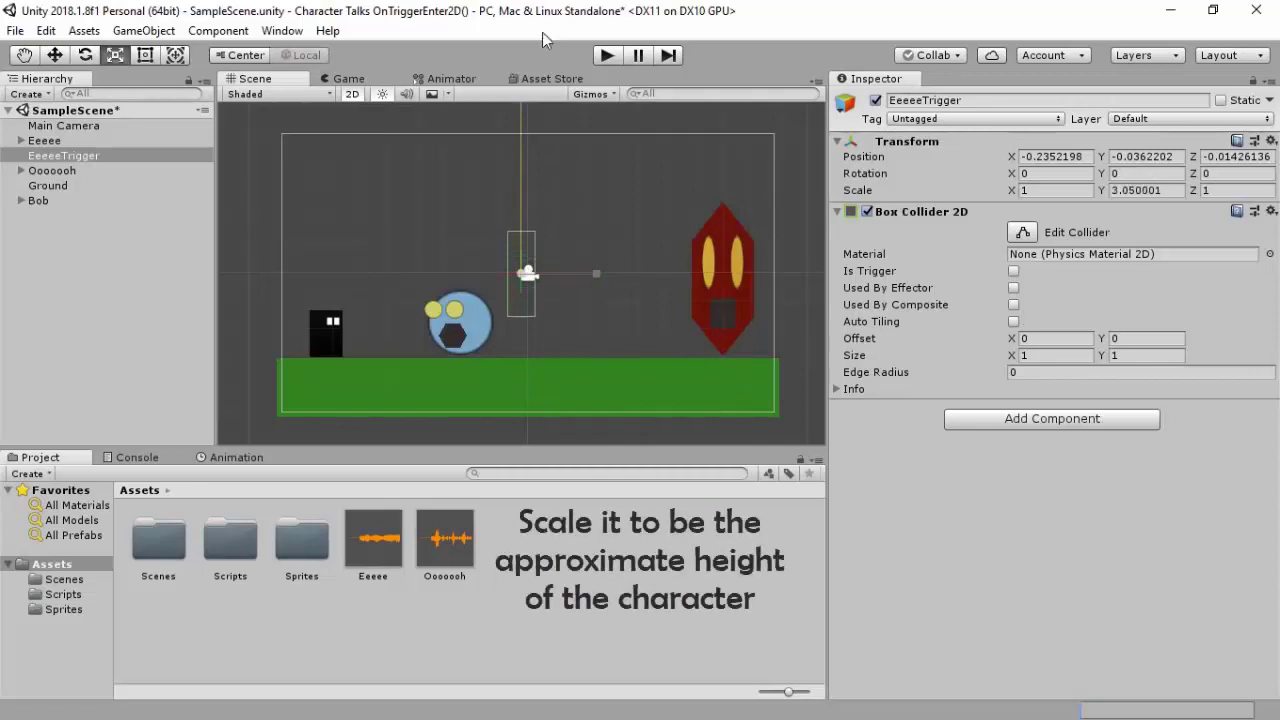
pyautogui.moveTo(558, 621); pyautogui.dragTo(549, 75)
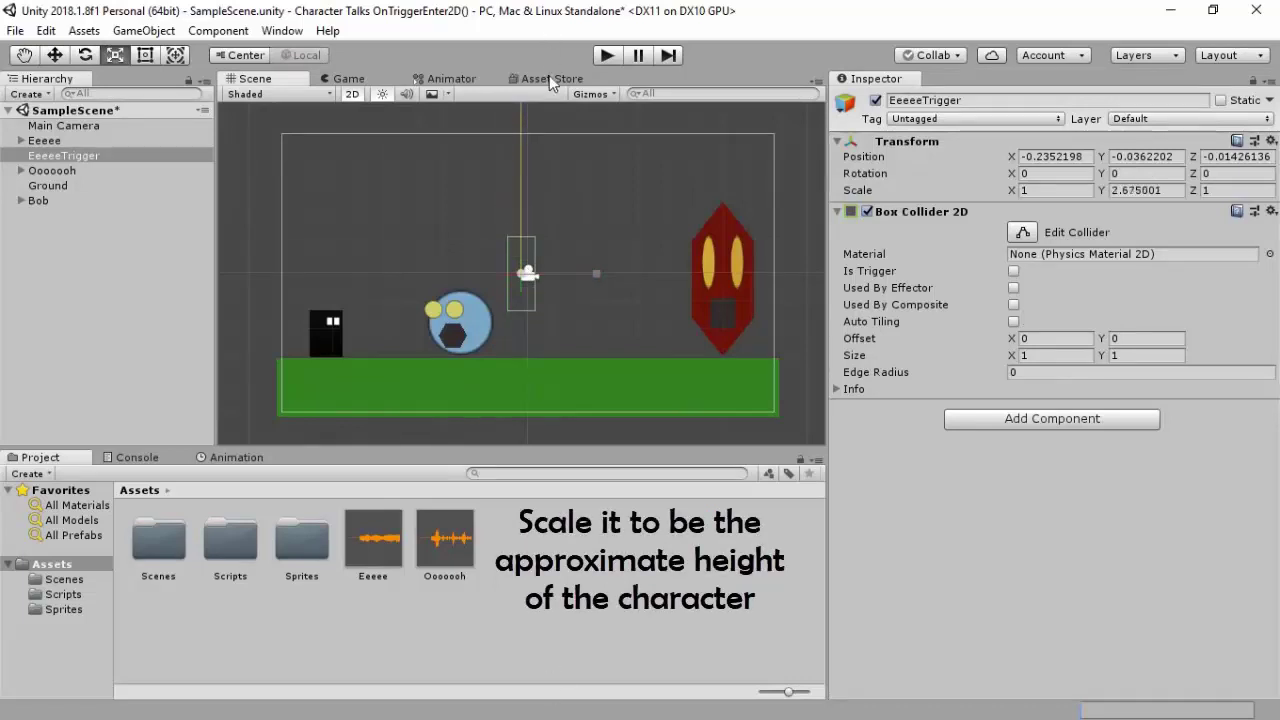
pyautogui.click(56, 56)
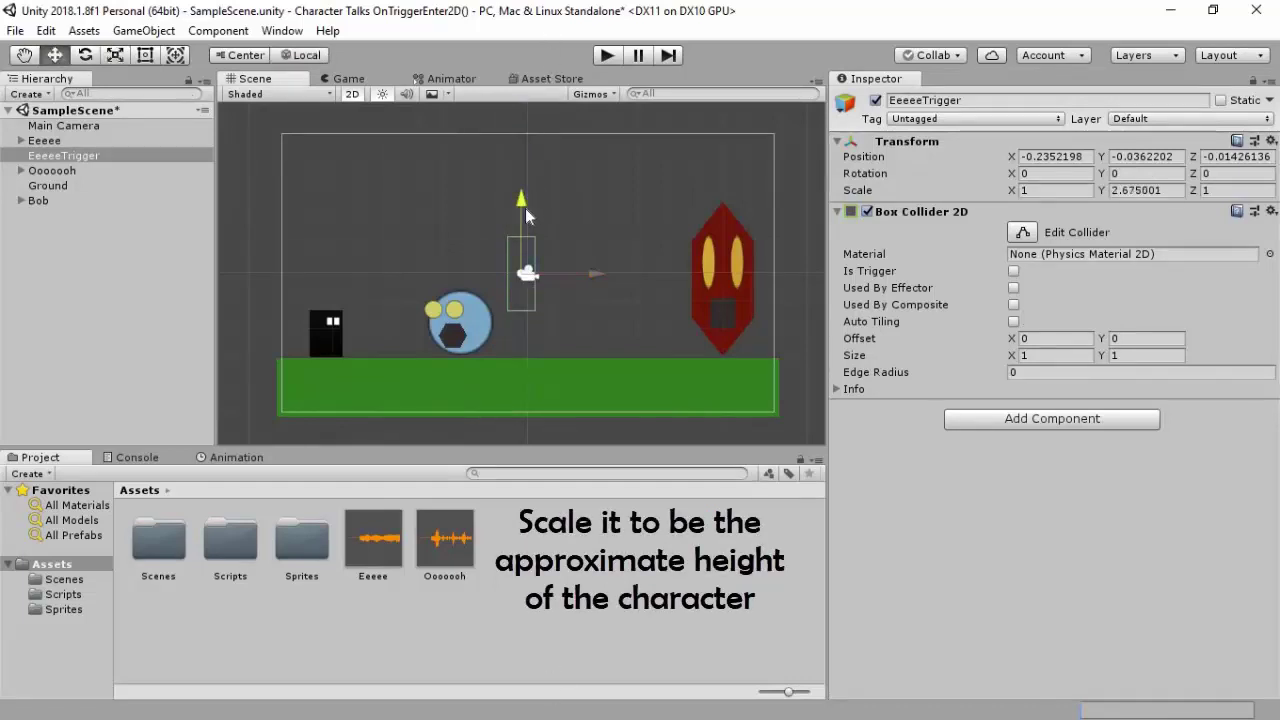
pyautogui.moveTo(525, 208)
pyautogui.mouseDown()
pyautogui.moveTo(536, 246)
pyautogui.moveTo(541, 236)
pyautogui.mouseUp()
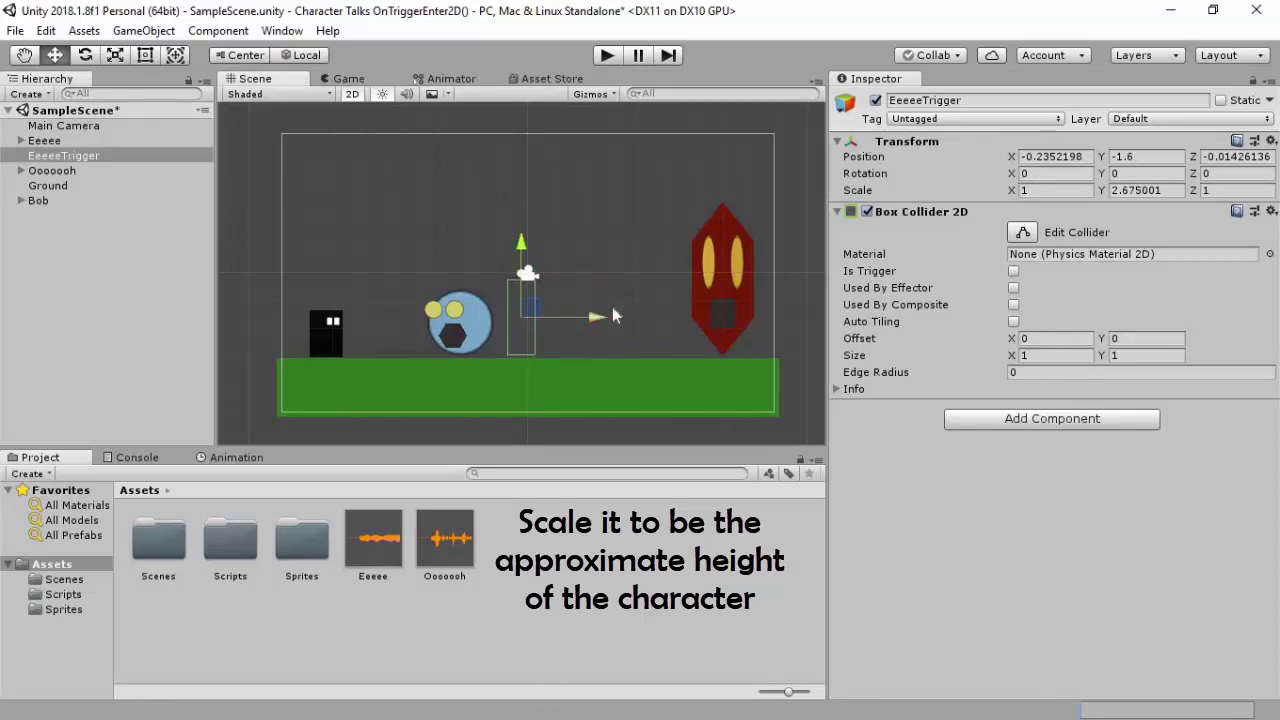
pyautogui.moveTo(613, 310); pyautogui.dragTo(480, 318)
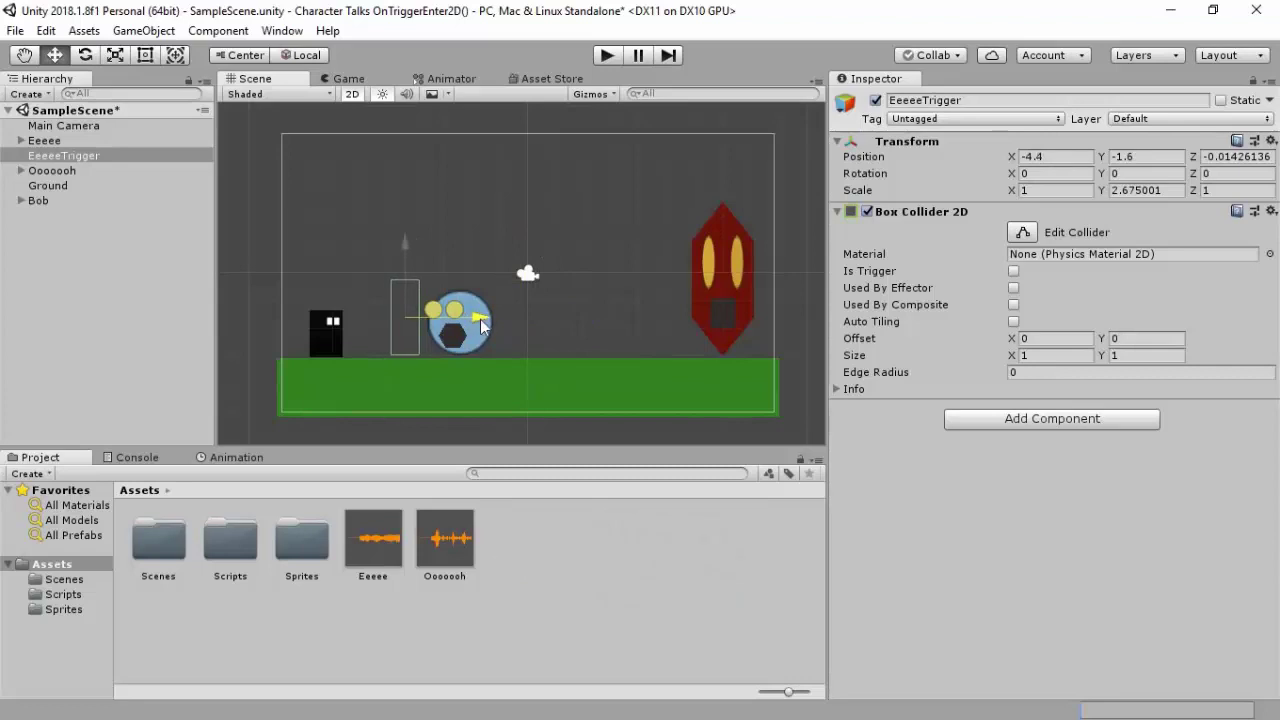
pyautogui.moveTo(408, 249); pyautogui.dragTo(413, 250)
pyautogui.moveTo(484, 320); pyautogui.dragTo(486, 320)
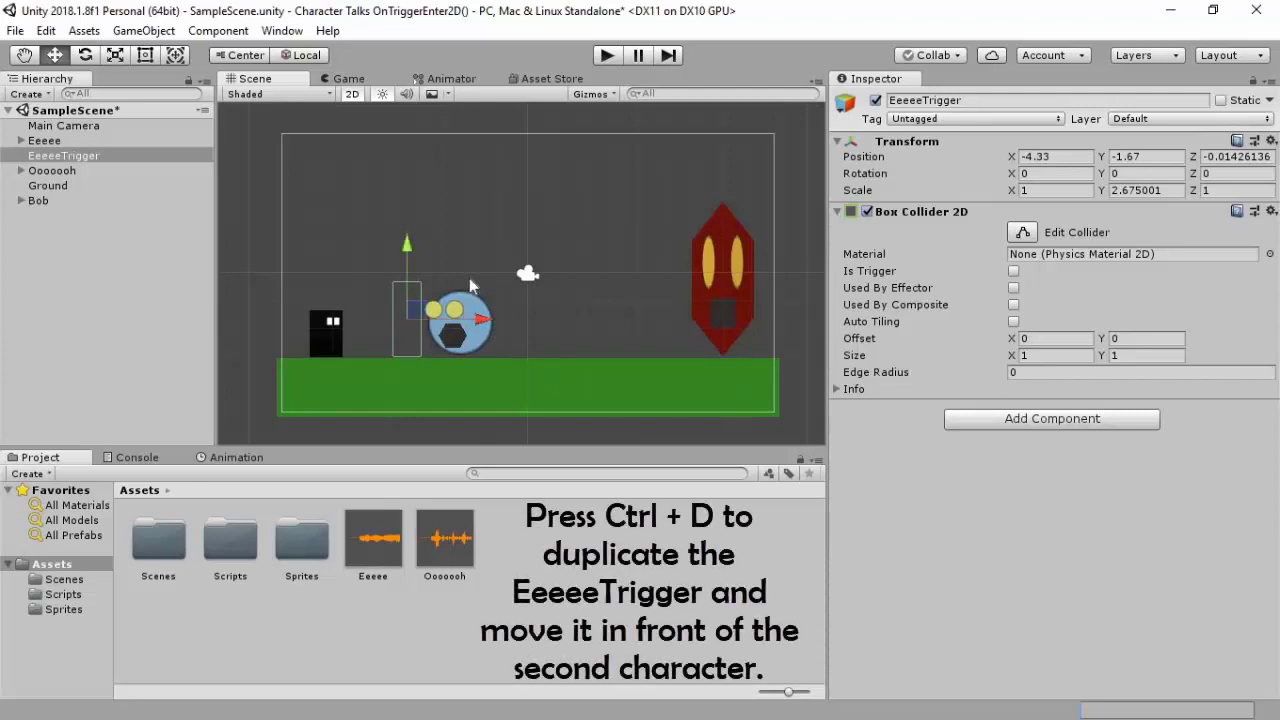
# - Duplicate EeeeeTrigger and move the copy to X 5.16 in front of the red character
pyautogui.hotkey('ctrl', 'd')
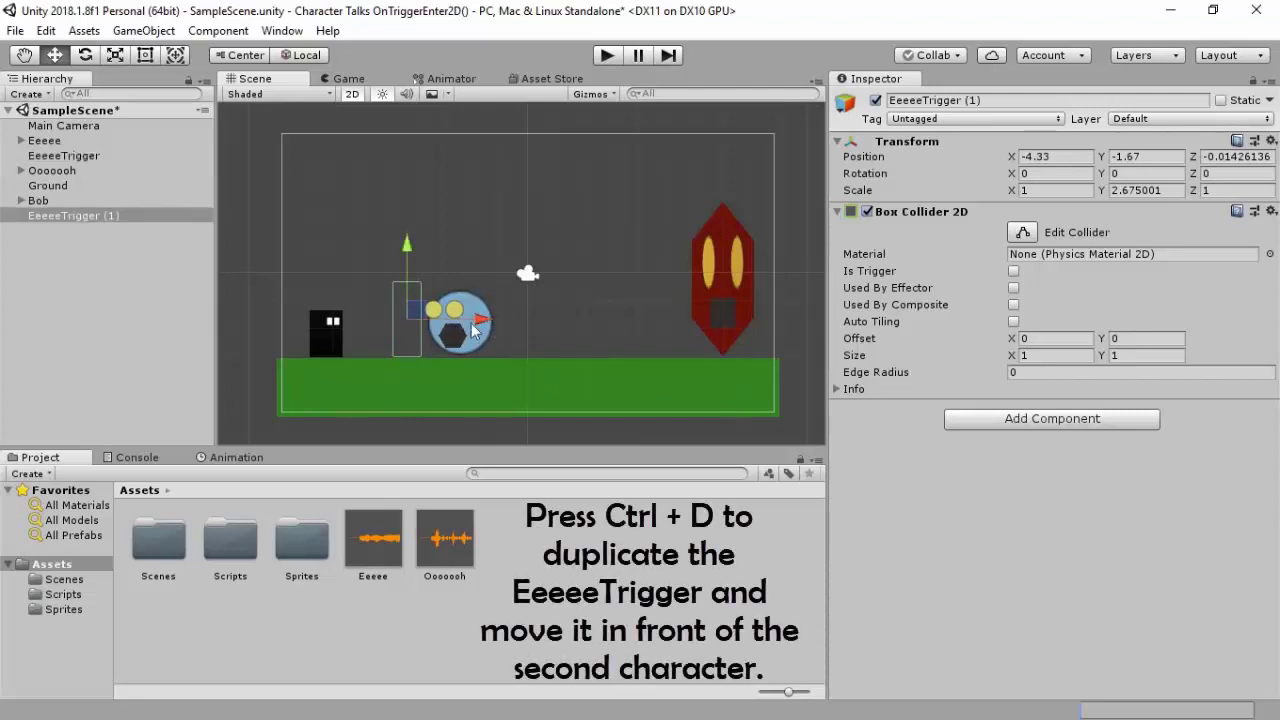
pyautogui.moveTo(483, 327); pyautogui.dragTo(731, 334)
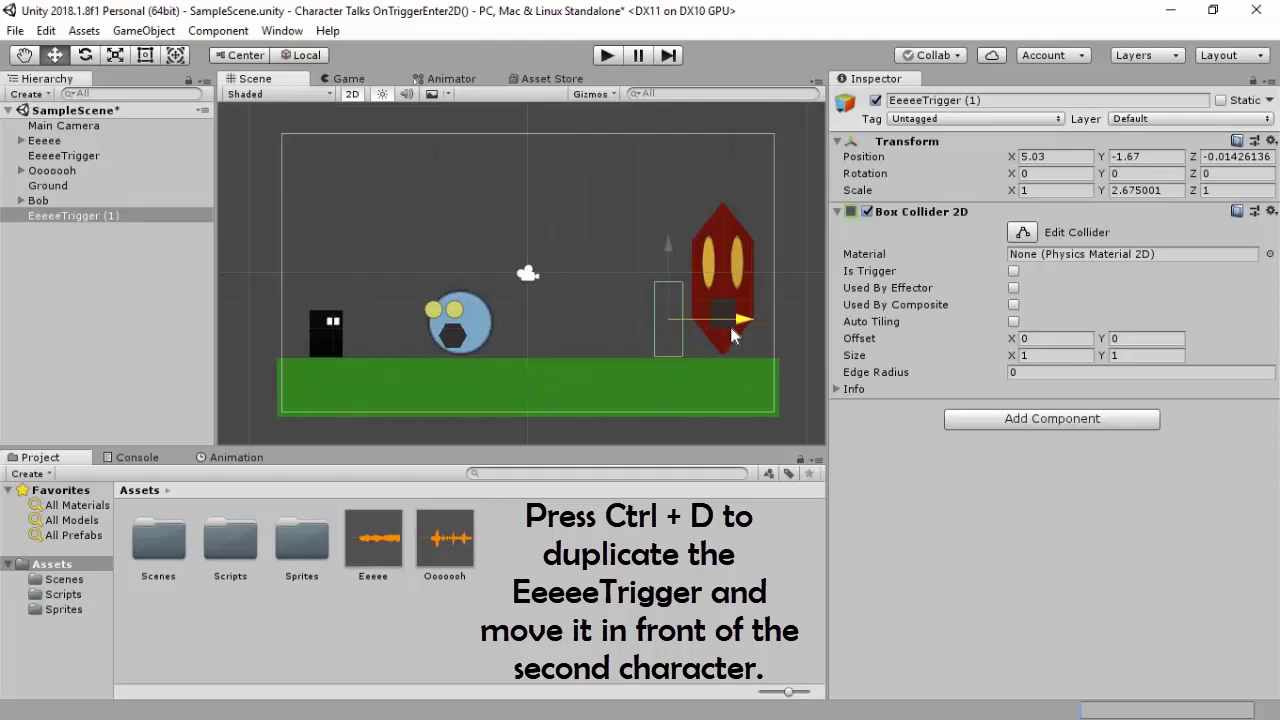
pyautogui.moveTo(729, 322); pyautogui.dragTo(734, 327)
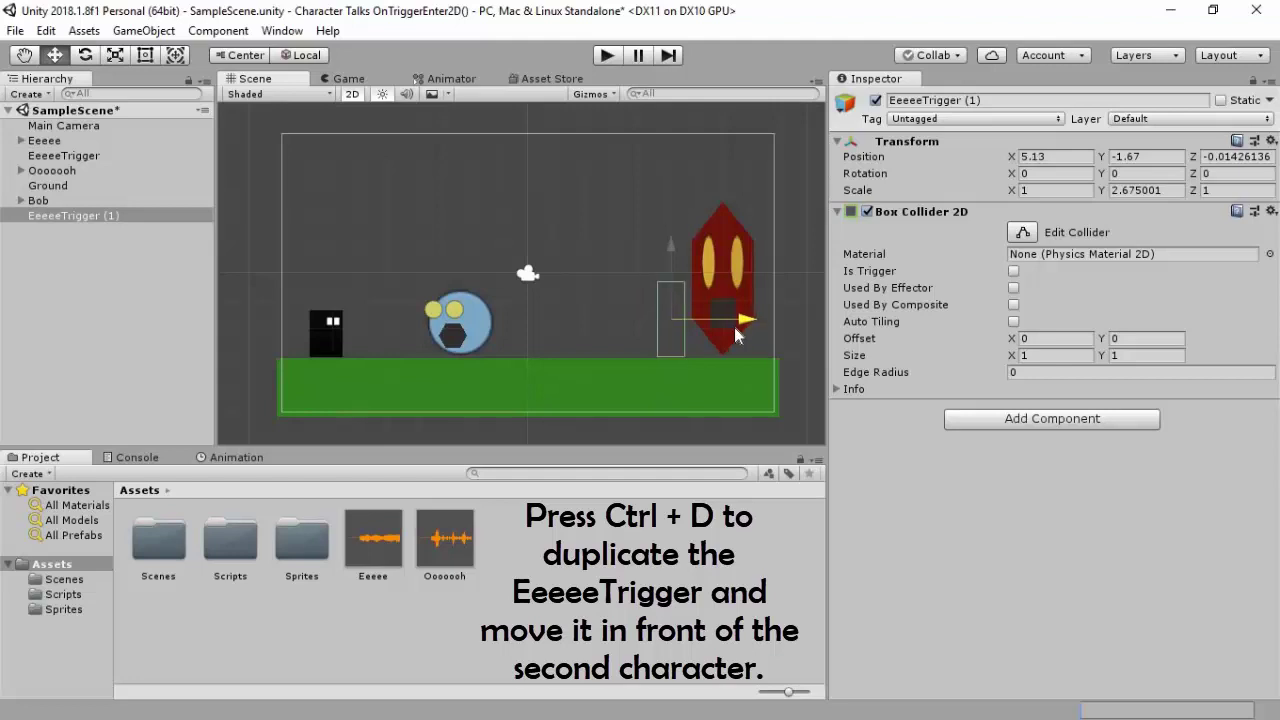
pyautogui.click(63, 286)
pyautogui.click(65, 155)
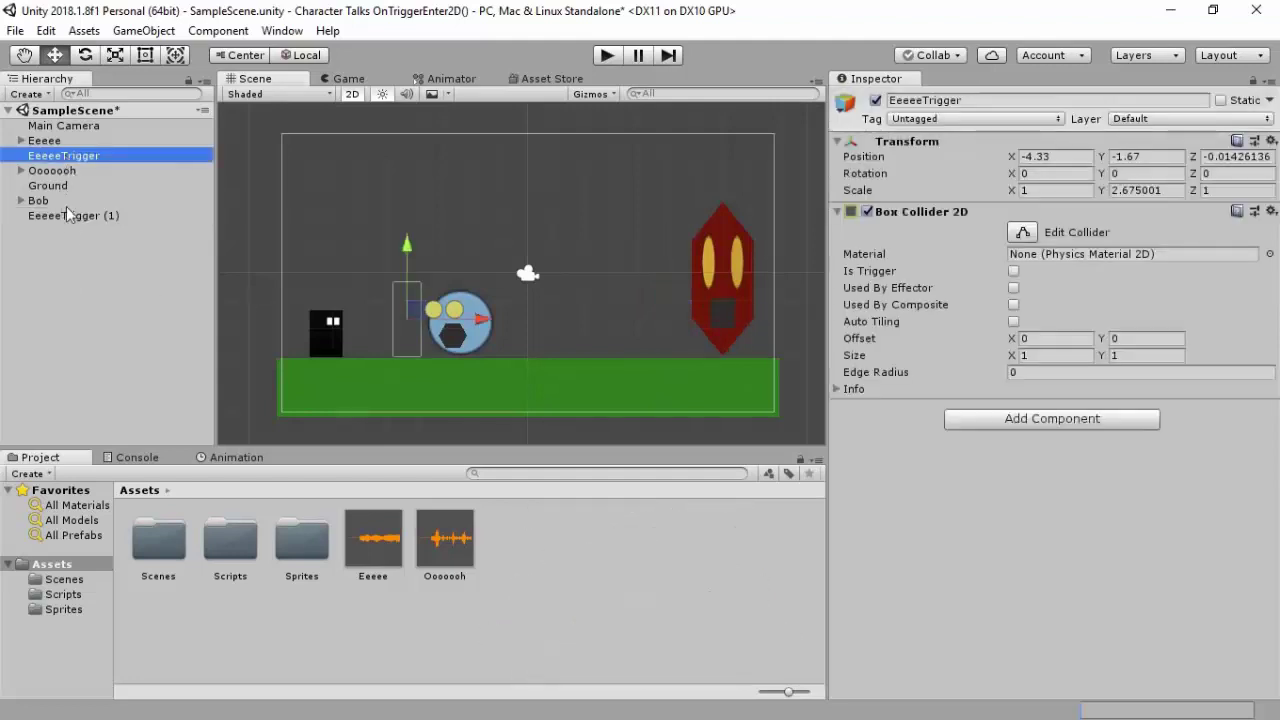
# - Rename the copy EeeeeTrigger (1) to OoooohTrigger
pyautogui.click(79, 224)
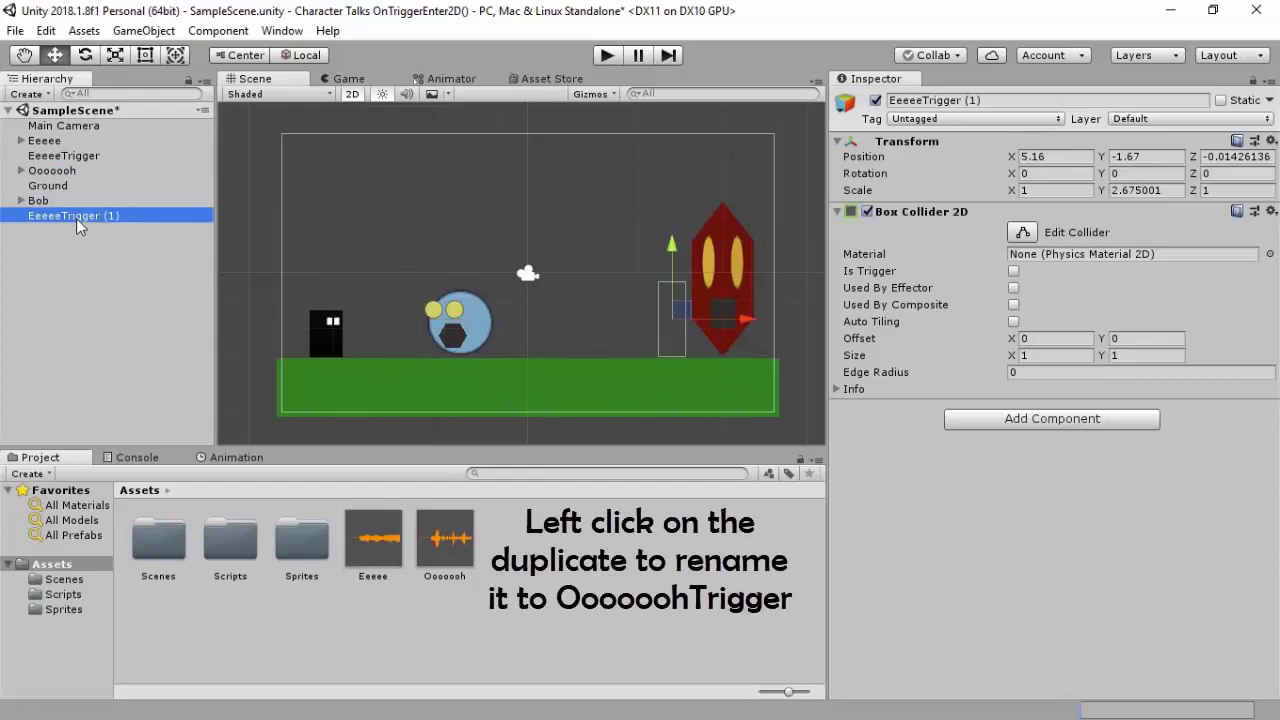
pyautogui.click(76, 218)
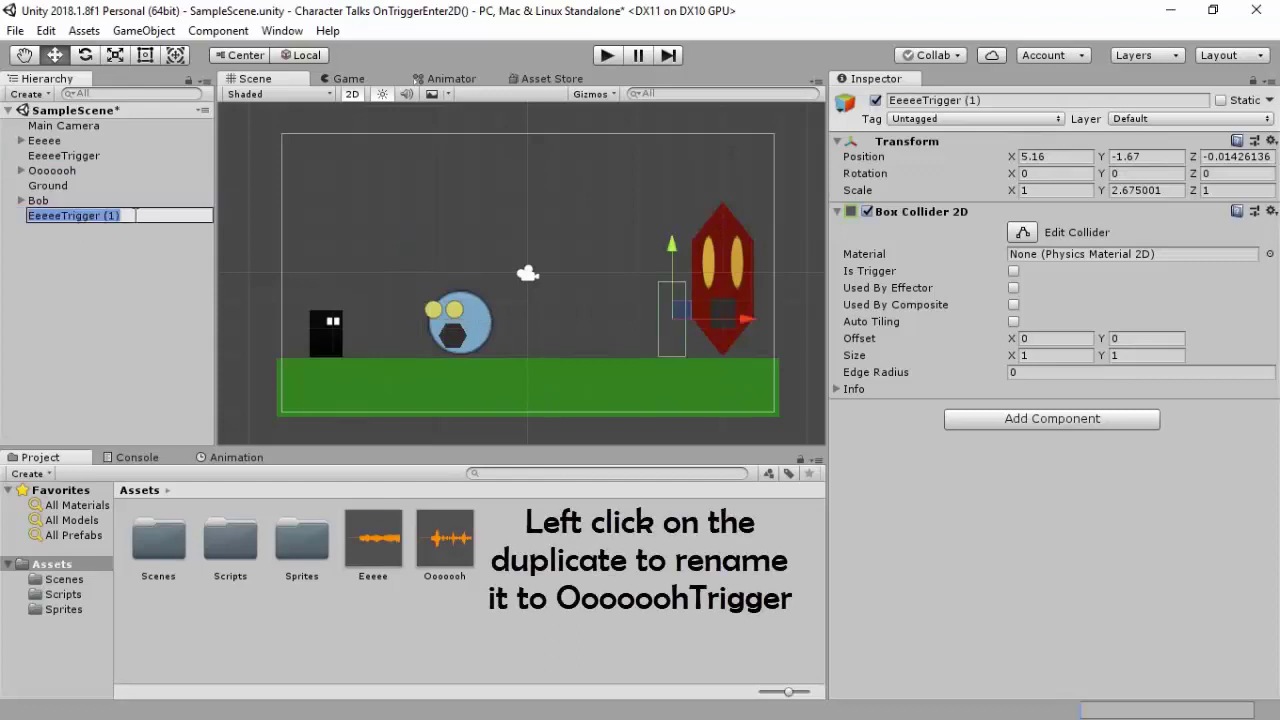
pyautogui.press('BackSpace')
pyautogui.press('BackSpace')
pyautogui.press('BackSpace')
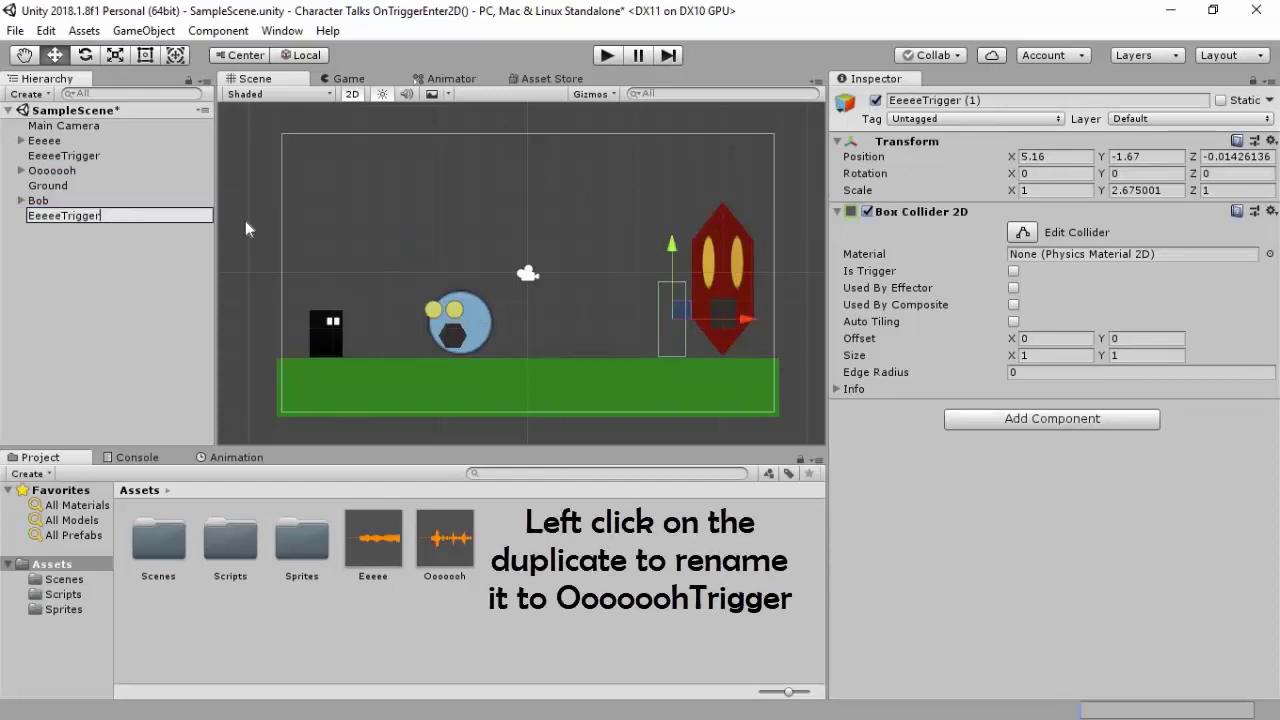
pyautogui.press('BackSpace')
pyautogui.press('BackSpace')
pyautogui.press('BackSpace')
pyautogui.press('BackSpace')
pyautogui.press('BackSpace')
pyautogui.press('BackSpace')
pyautogui.write('O')
pyautogui.write('ooooo')
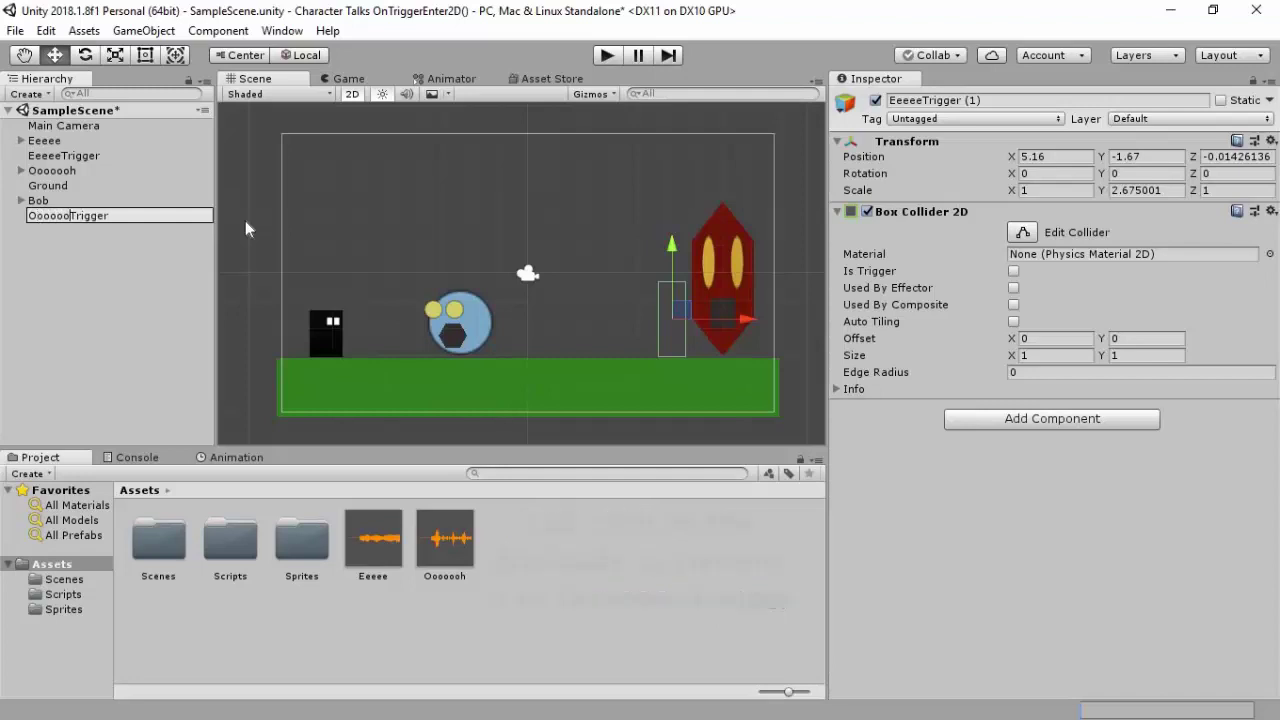
pyautogui.write('h')
pyautogui.press('Return')
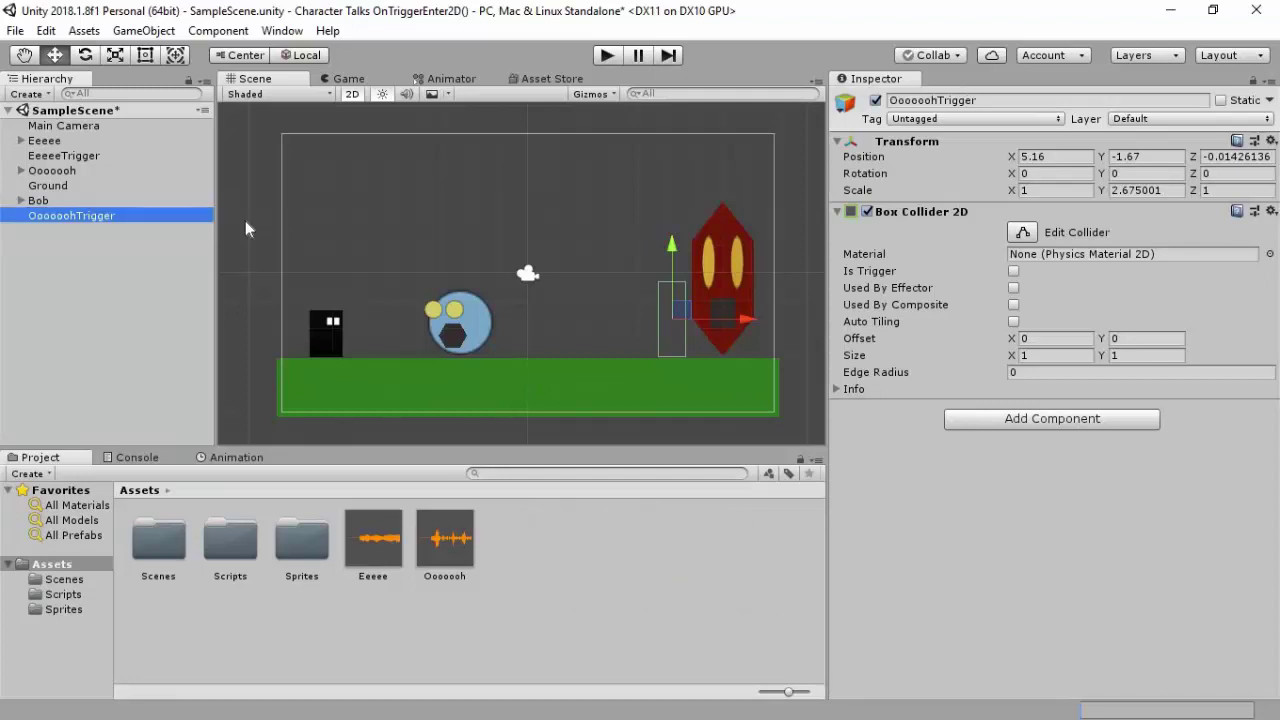
# - Tick Is Trigger on the Box Collider 2D of EeeeeTrigger and of OoooohTrigger
pyautogui.click(84, 156)
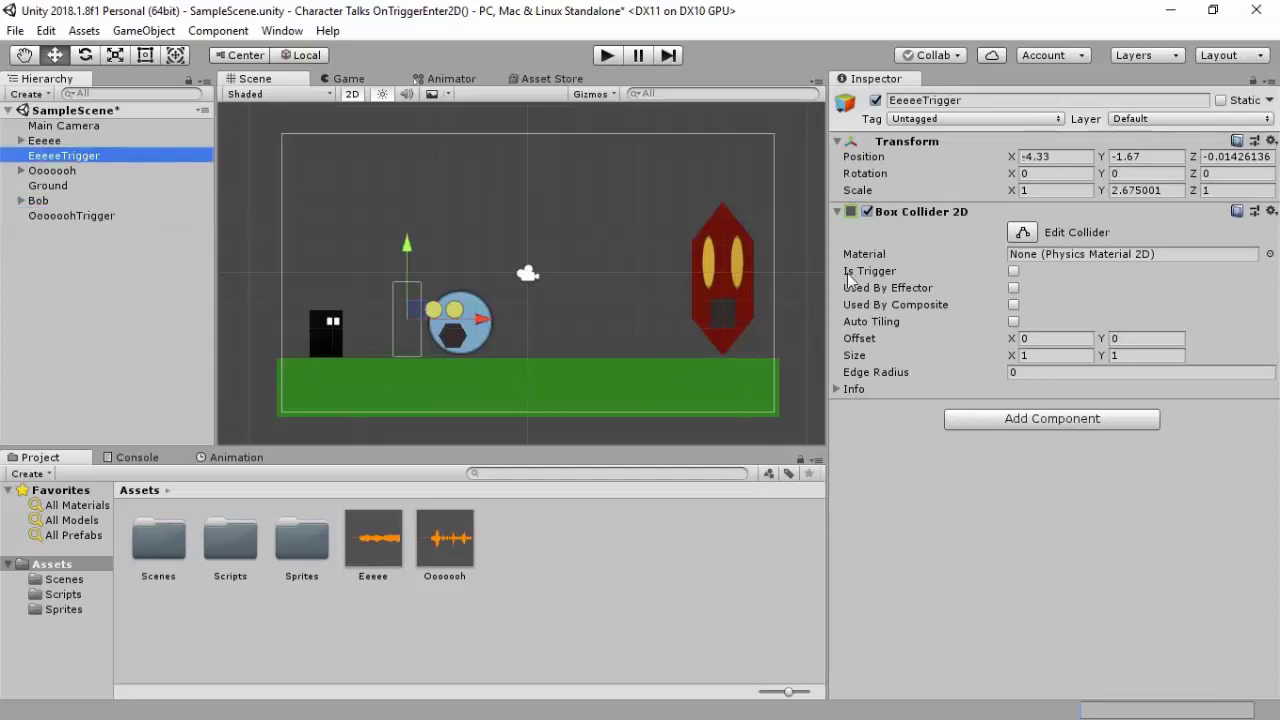
pyautogui.click(1013, 272)
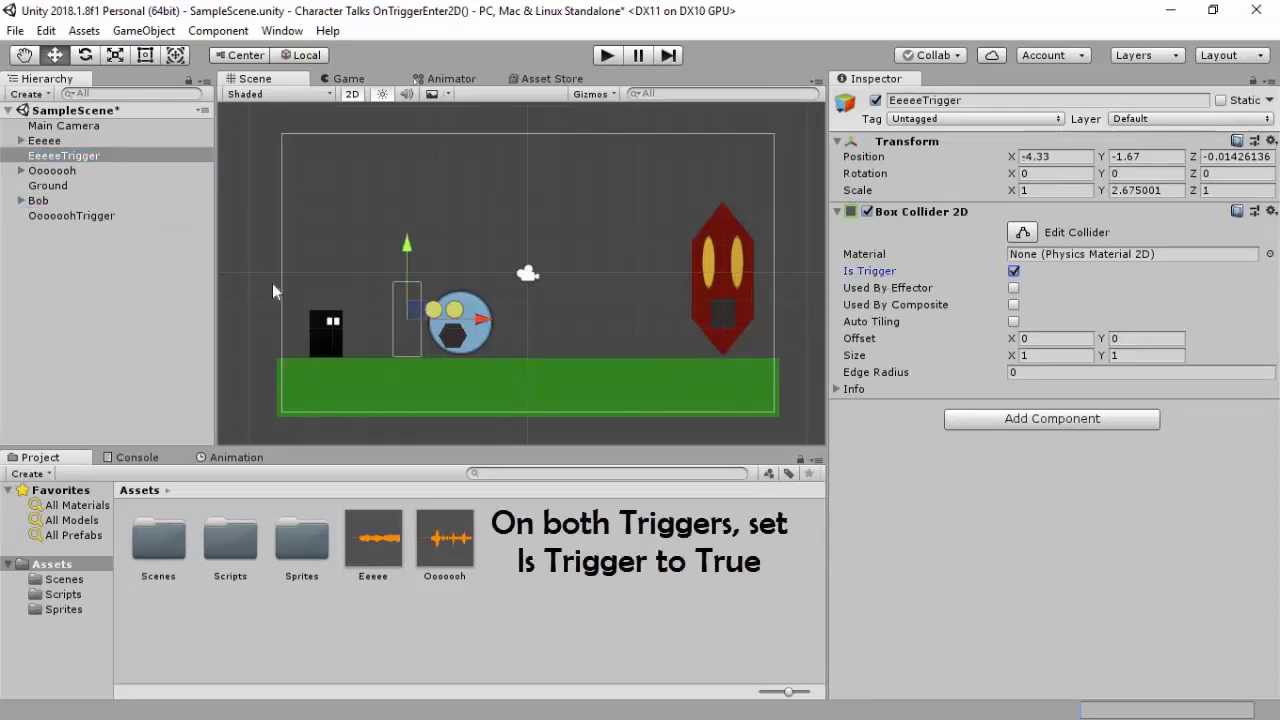
pyautogui.click(67, 218)
pyautogui.click(1013, 271)
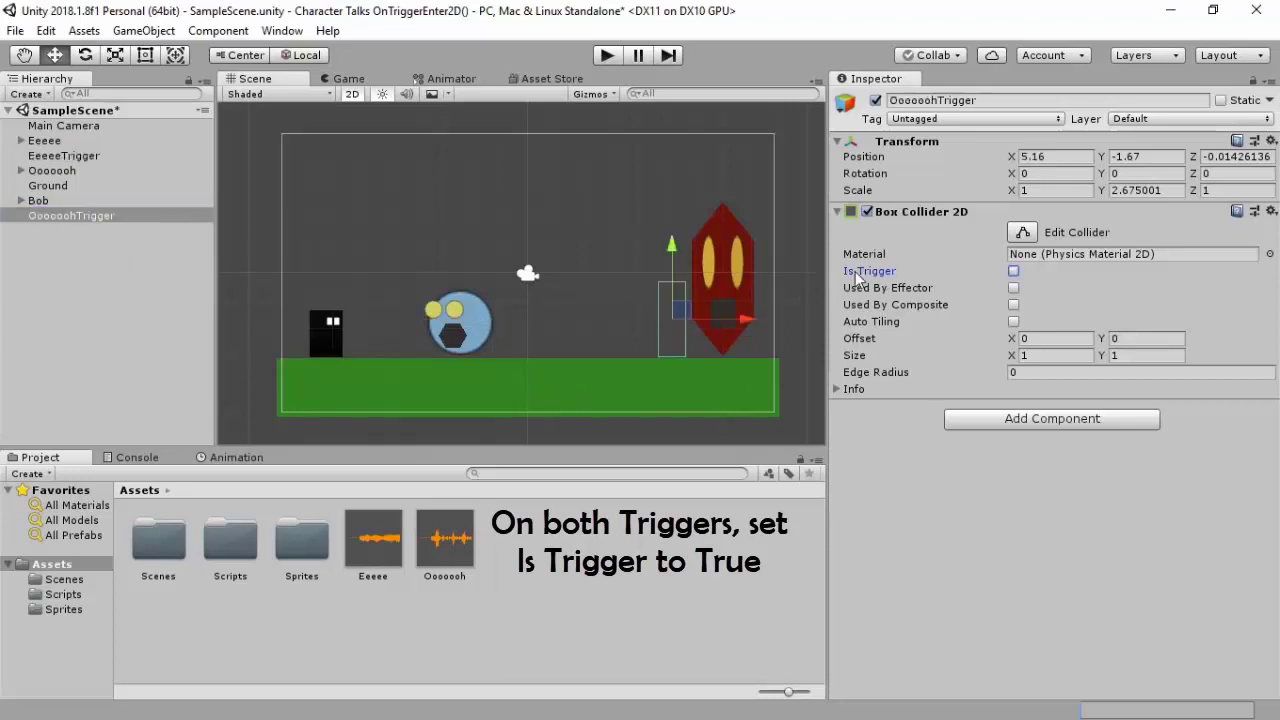
pyautogui.click(77, 286)
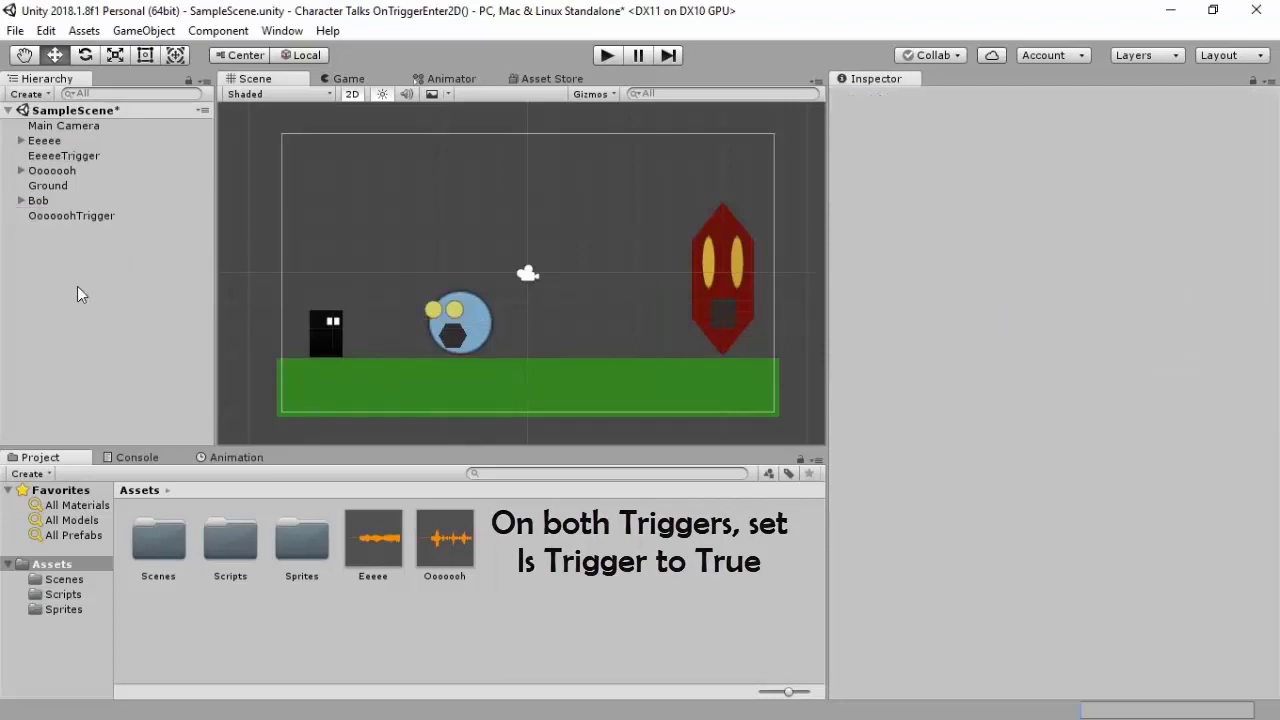
# - Add an Audio Source component to EeeeeTrigger
pyautogui.click(70, 155)
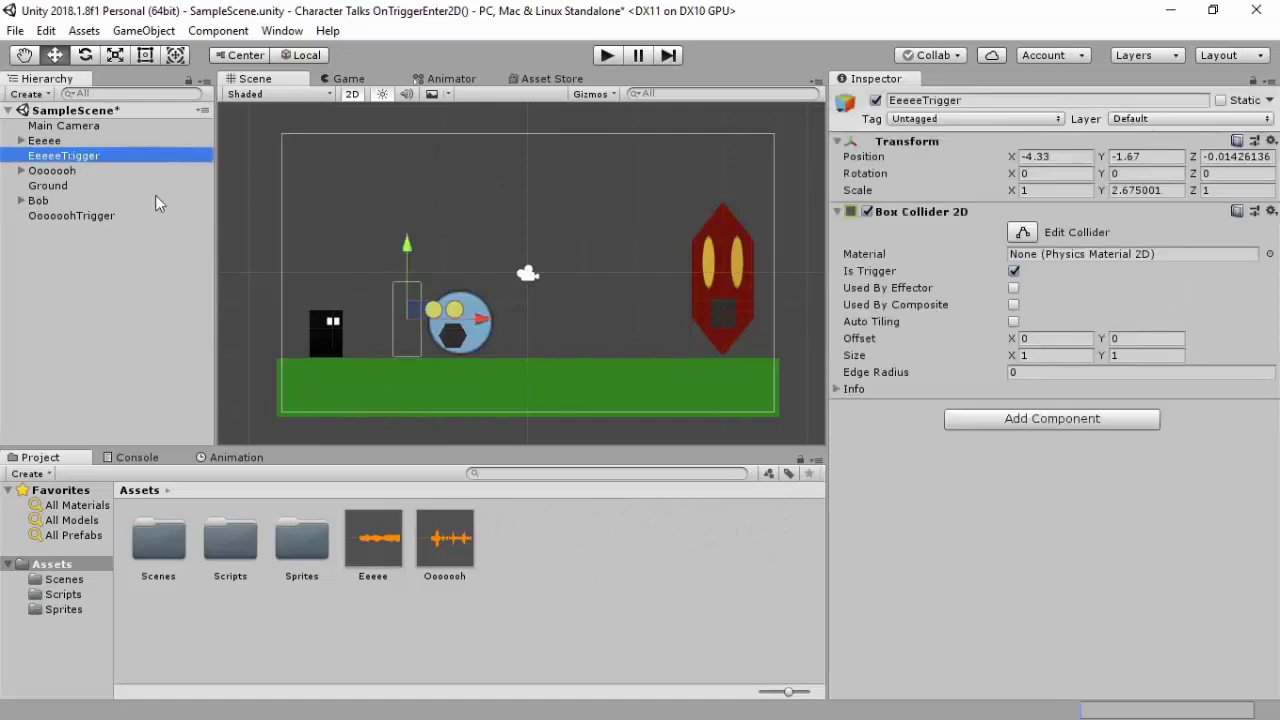
pyautogui.click(1001, 420)
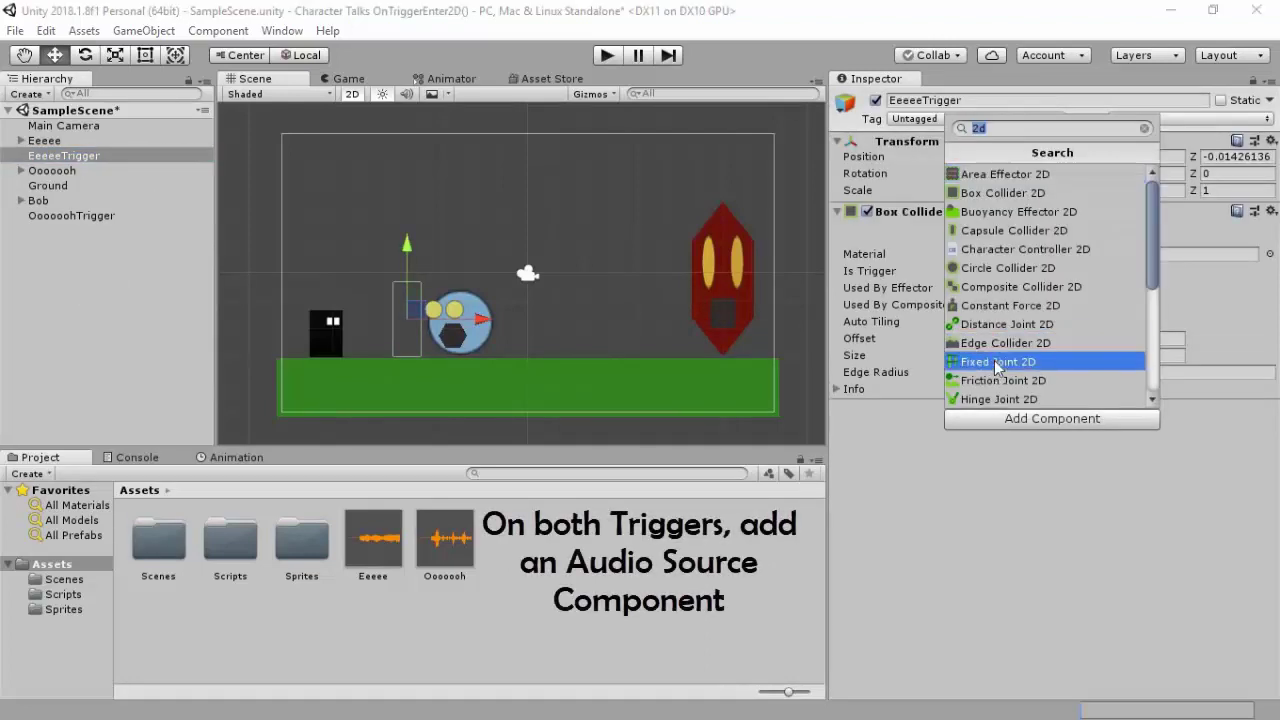
pyautogui.write('A')
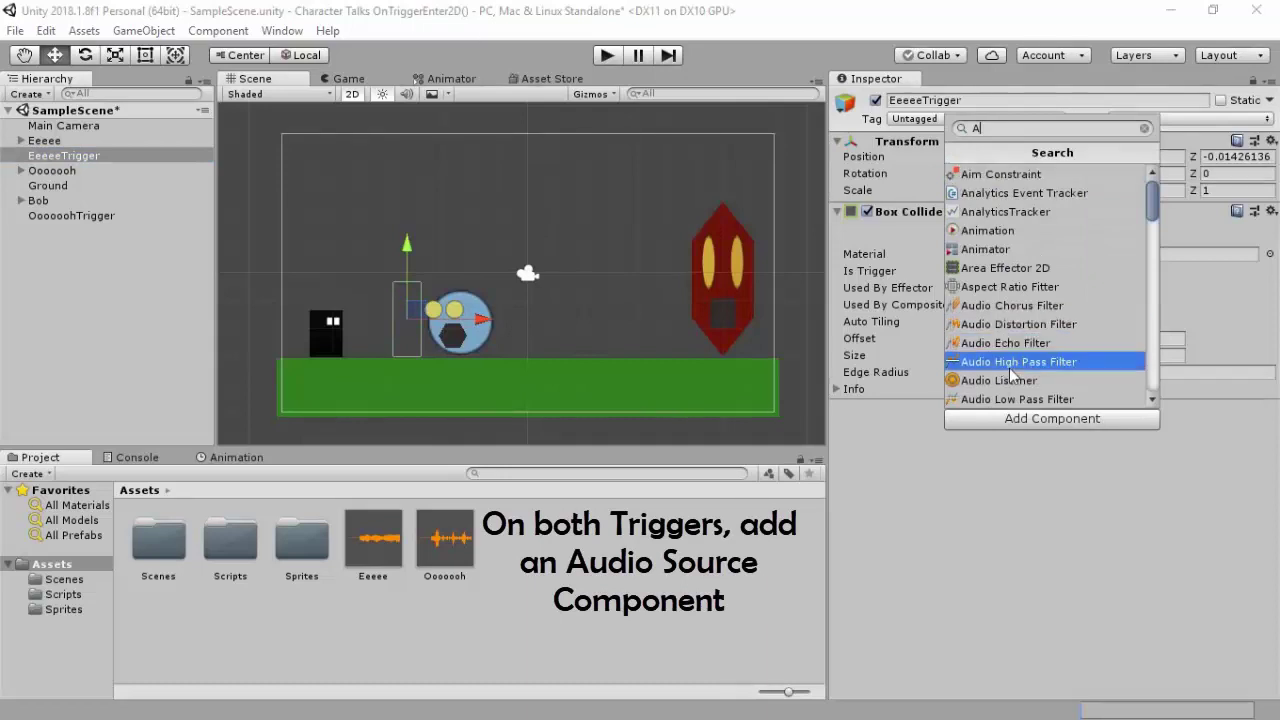
pyautogui.scroll(-2, 1009, 368)
pyautogui.scroll(-1, 1009, 368)
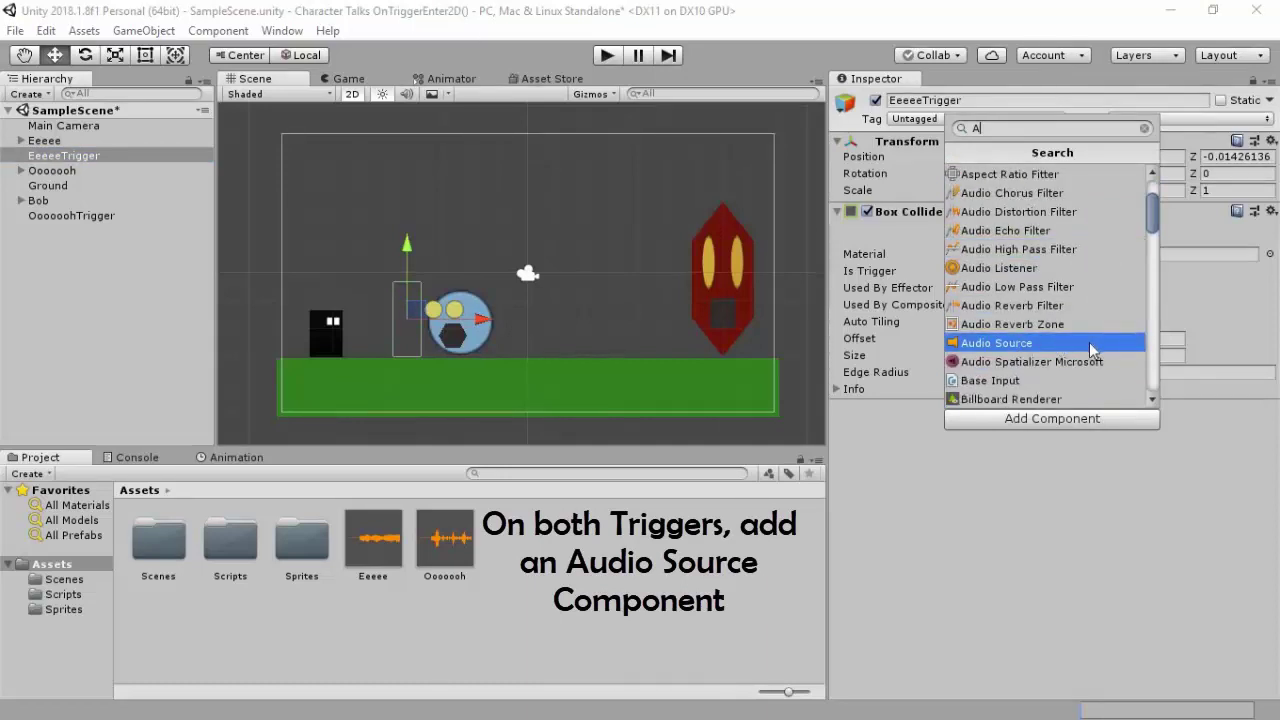
pyautogui.click(1090, 345)
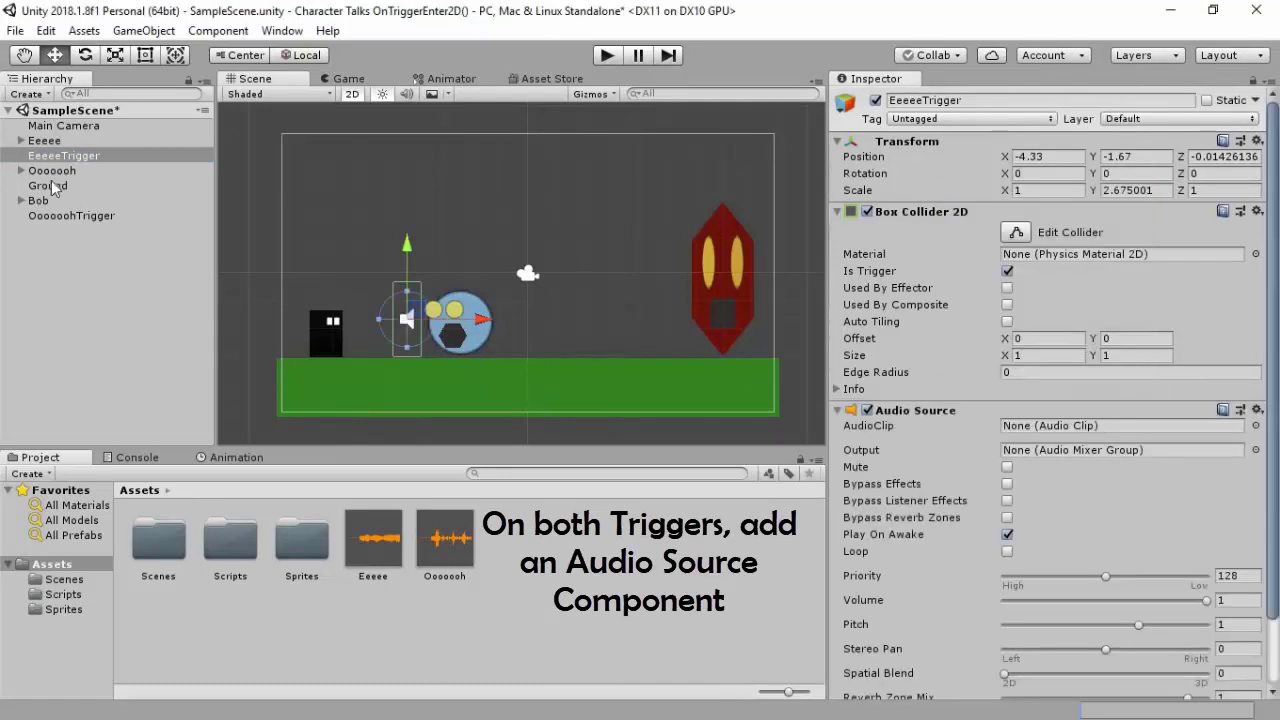
# - Add an Audio Source component to OoooohTrigger as well
pyautogui.click(55, 218)
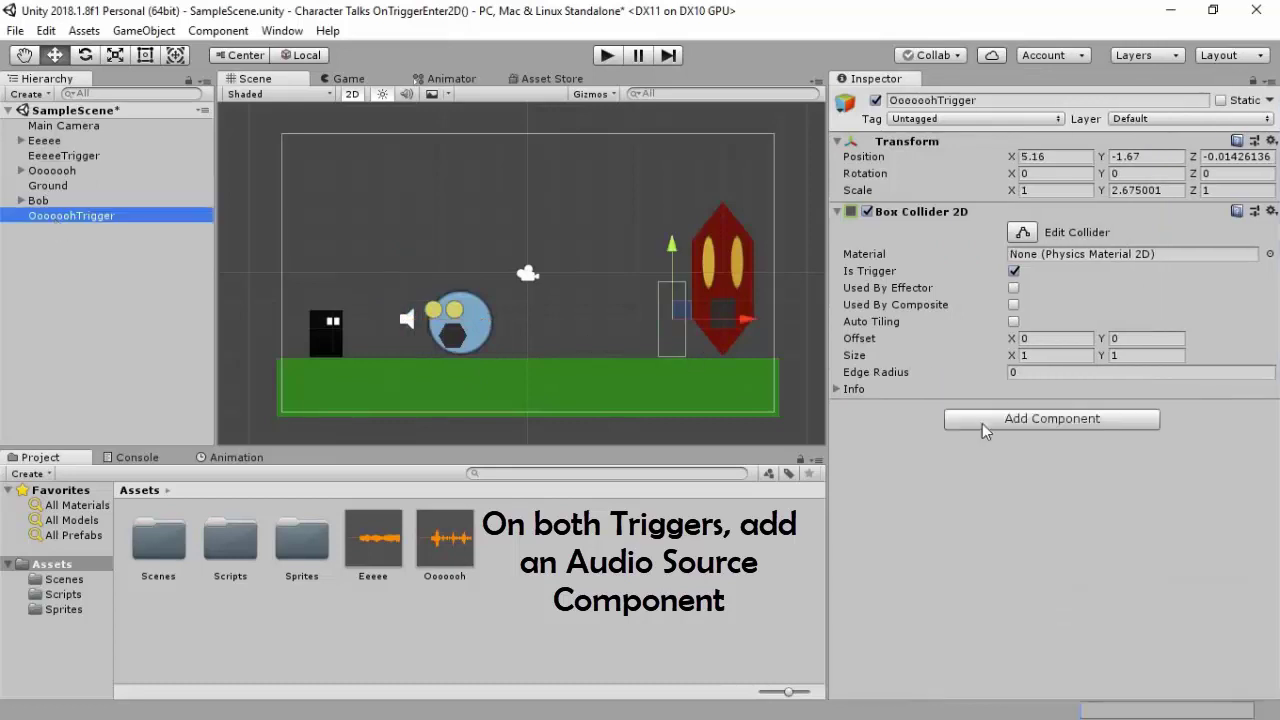
pyautogui.click(1006, 420)
pyautogui.write('A')
pyautogui.scroll(-3, 1062, 280)
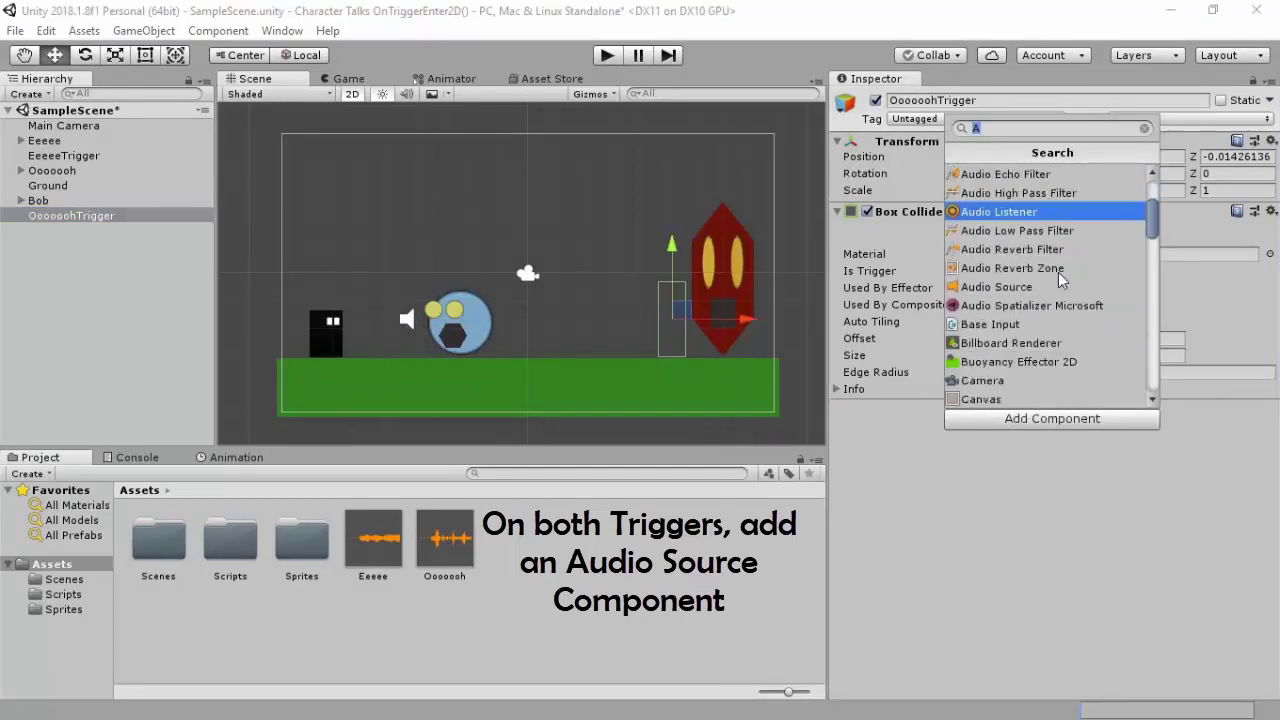
pyautogui.click(1025, 286)
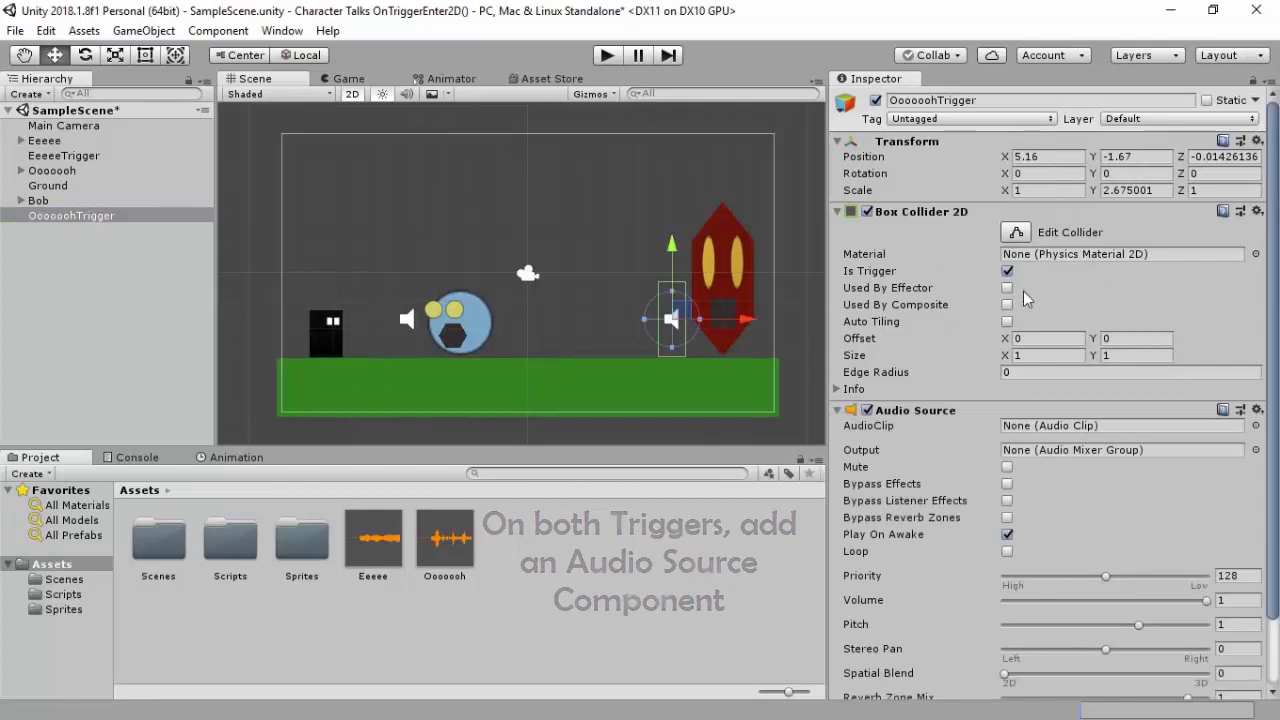
pyautogui.scroll(-3, 972, 430)
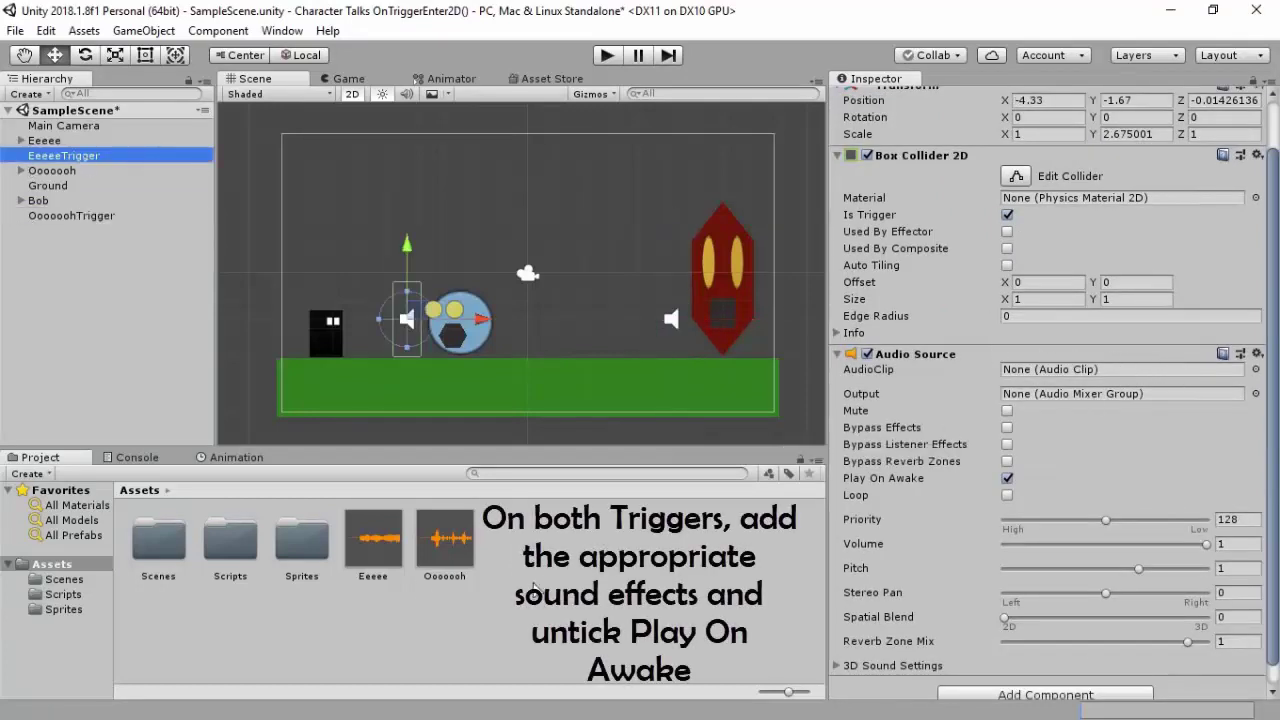
# - Assign the Eeeee clip to EeeeeTrigger's Audio Source and turn off Play On Awake
pyautogui.moveTo(373, 540)
pyautogui.mouseDown()
pyautogui.moveTo(1042, 389)
pyautogui.moveTo(1083, 367)
pyautogui.mouseUp()
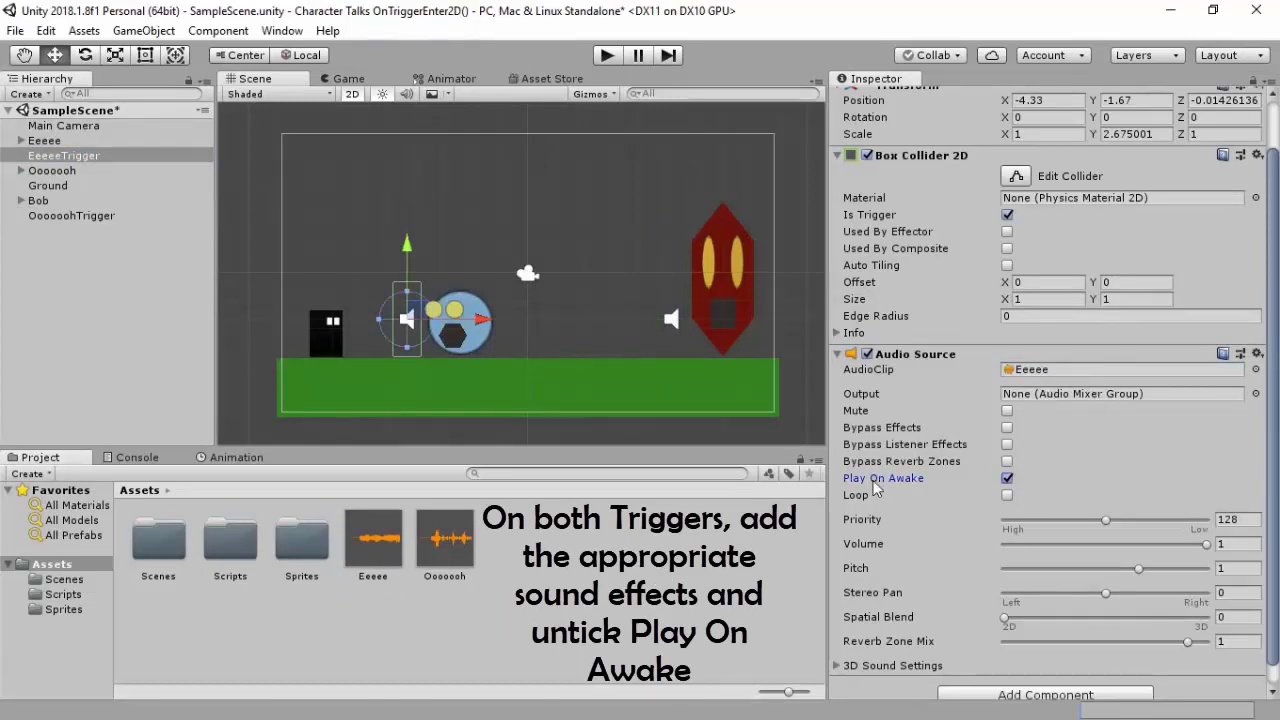
pyautogui.click(1007, 479)
pyautogui.click(72, 232)
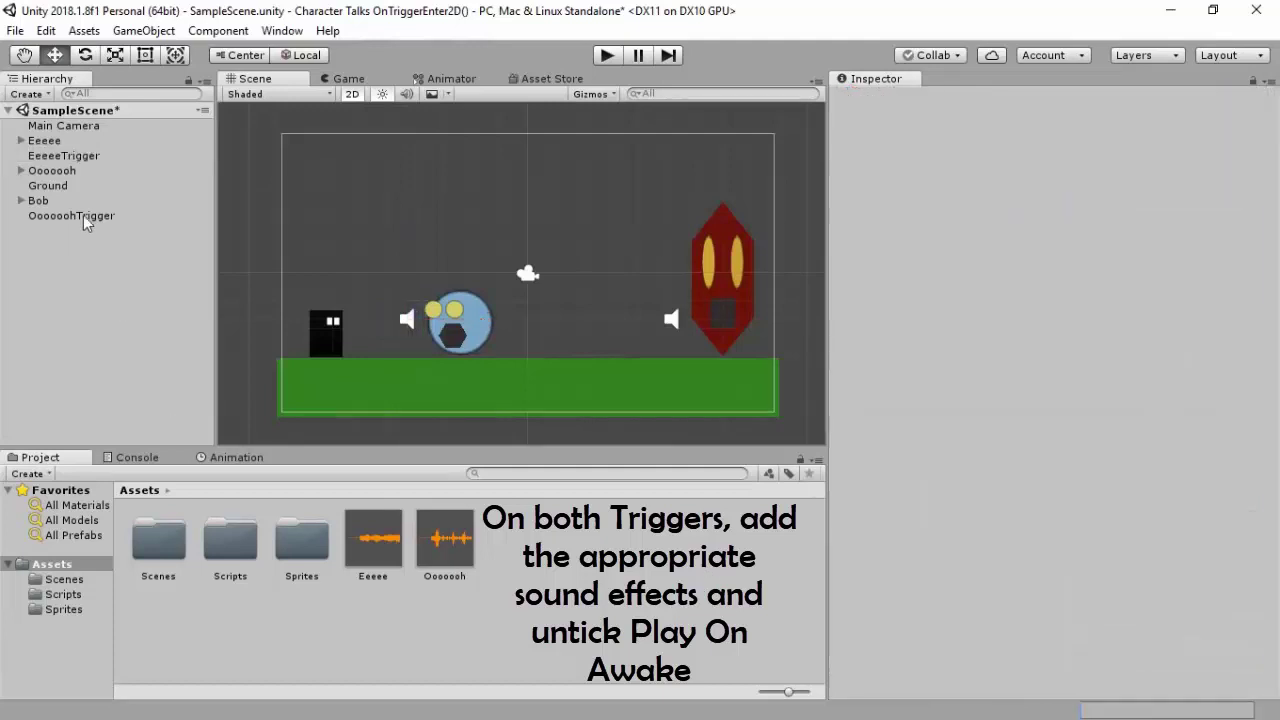
# - Assign the Ooooooh clip to OoooohTrigger's Audio Source and turn off Play On Awake
pyautogui.click(70, 215)
pyautogui.moveTo(462, 545); pyautogui.dragTo(1048, 427)
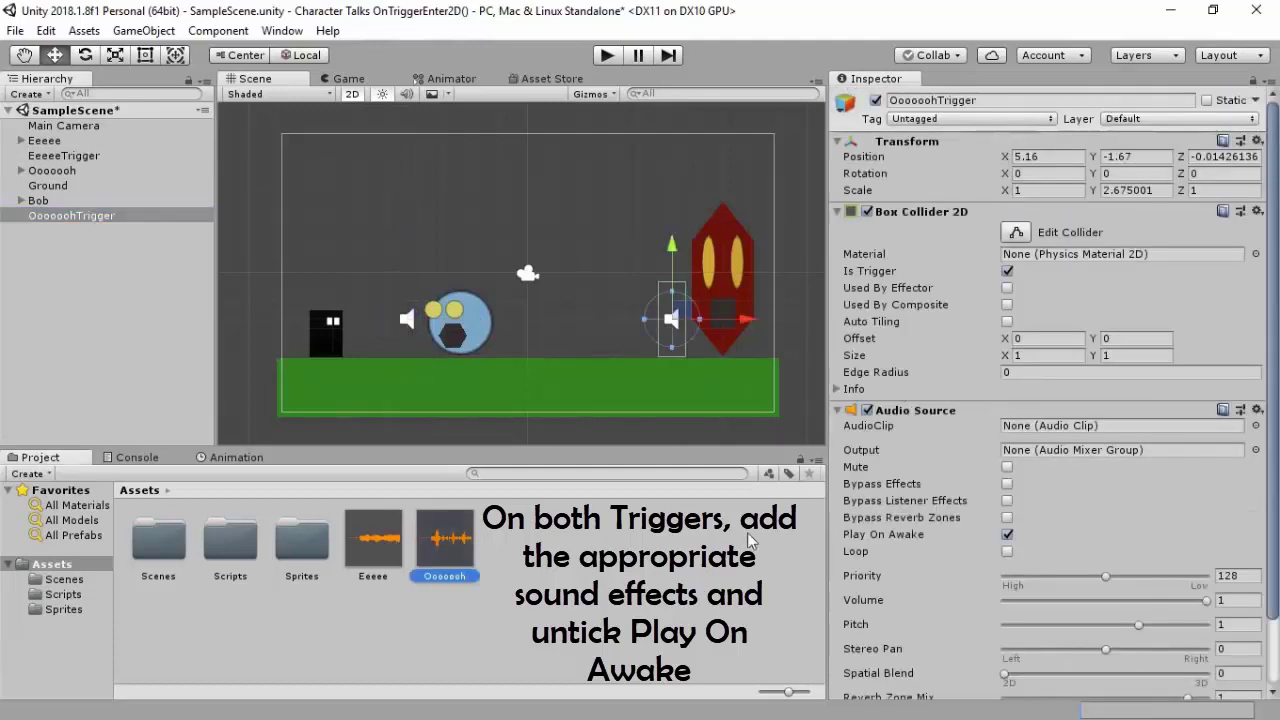
pyautogui.click(880, 535)
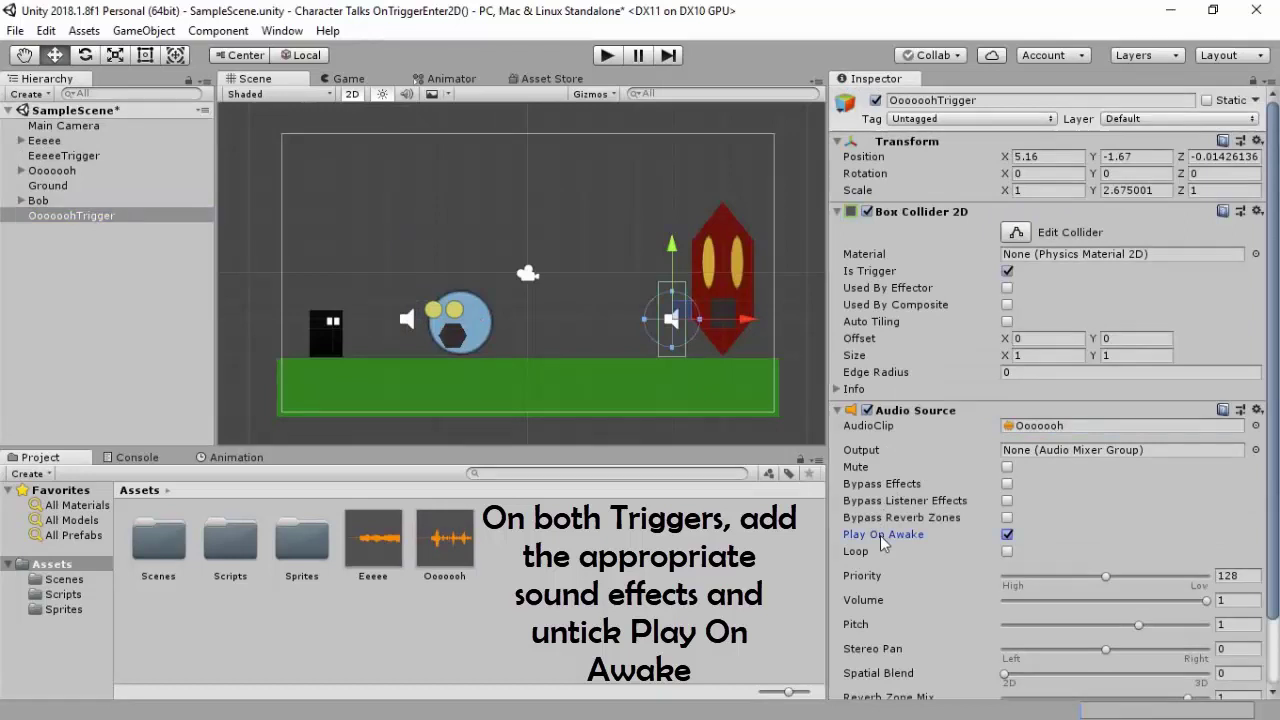
pyautogui.click(1007, 536)
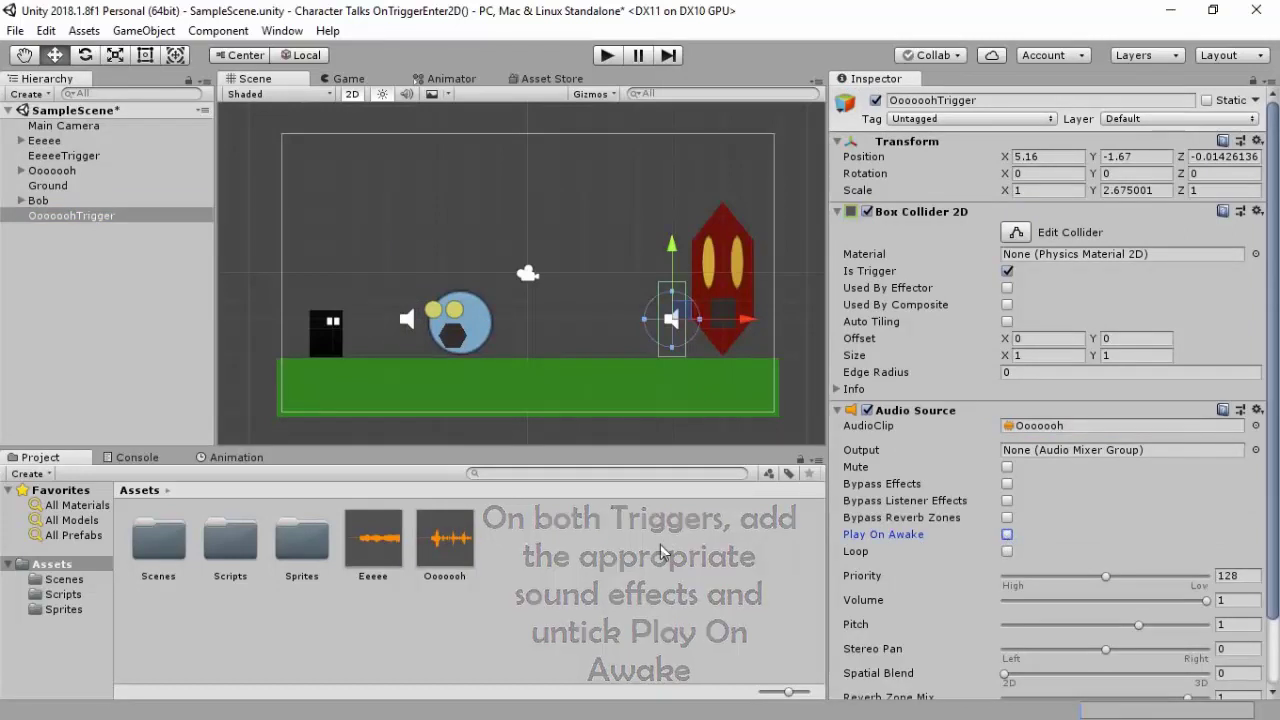
pyautogui.click(565, 546)
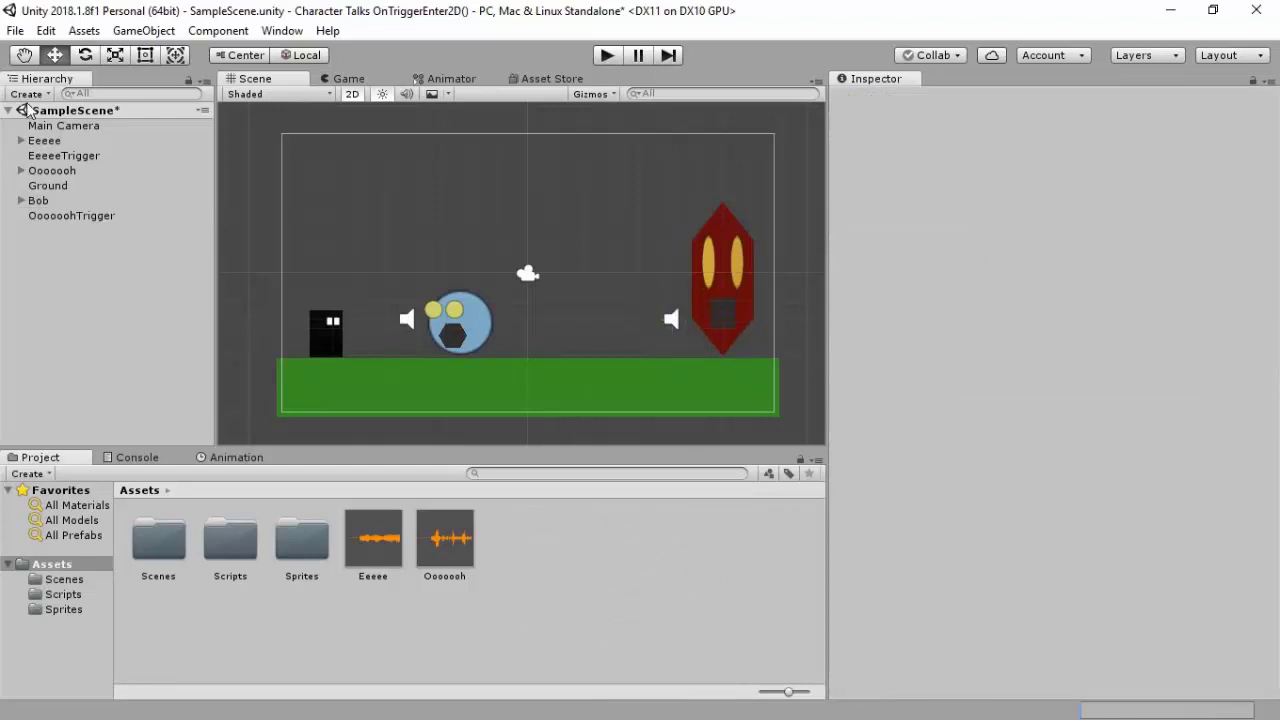
# - Save the scene and attach EeeTrig to EeeeeTrigger, setting its Eee slot to EeeeeTrigger's Audio Source
pyautogui.click(15, 31)
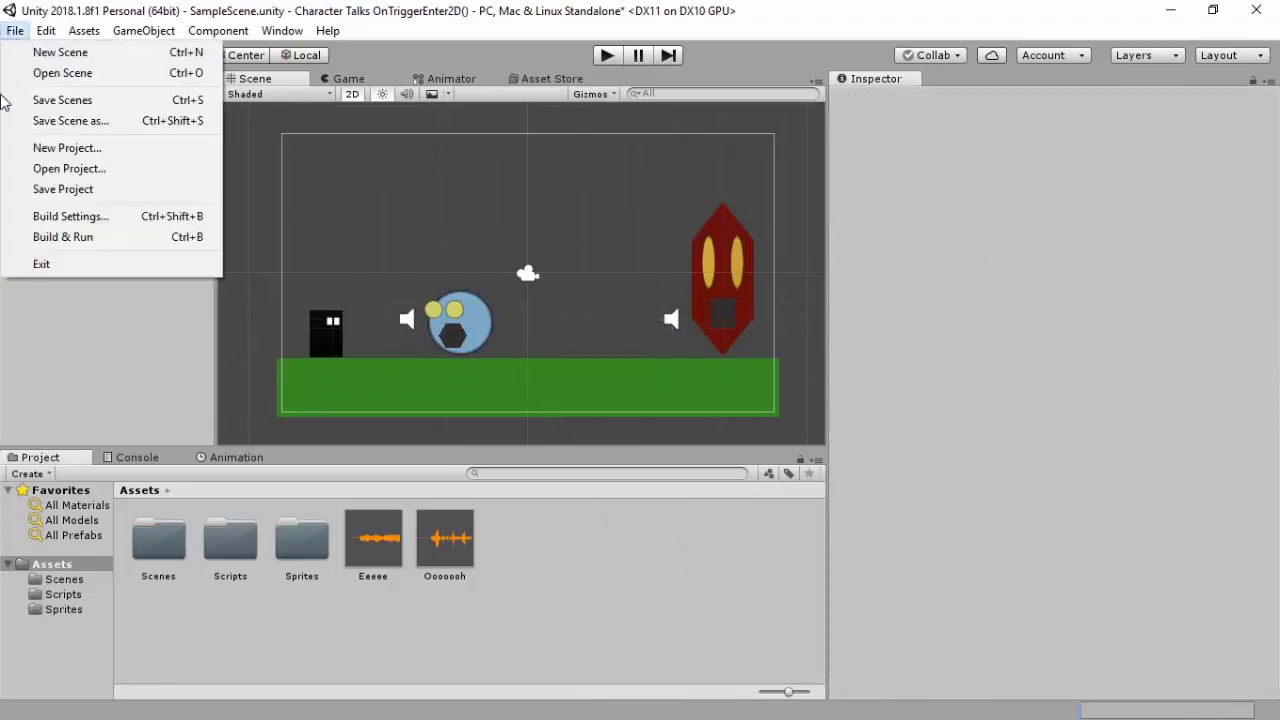
pyautogui.click(60, 98)
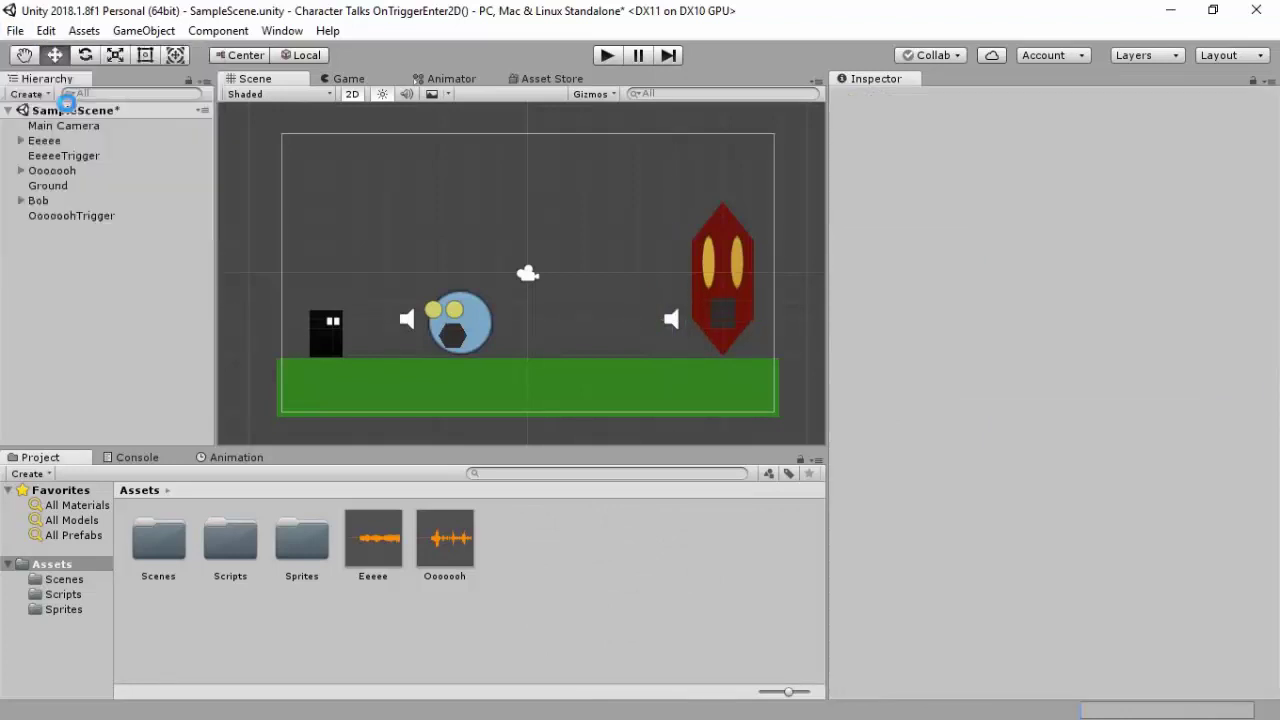
pyautogui.click(75, 157)
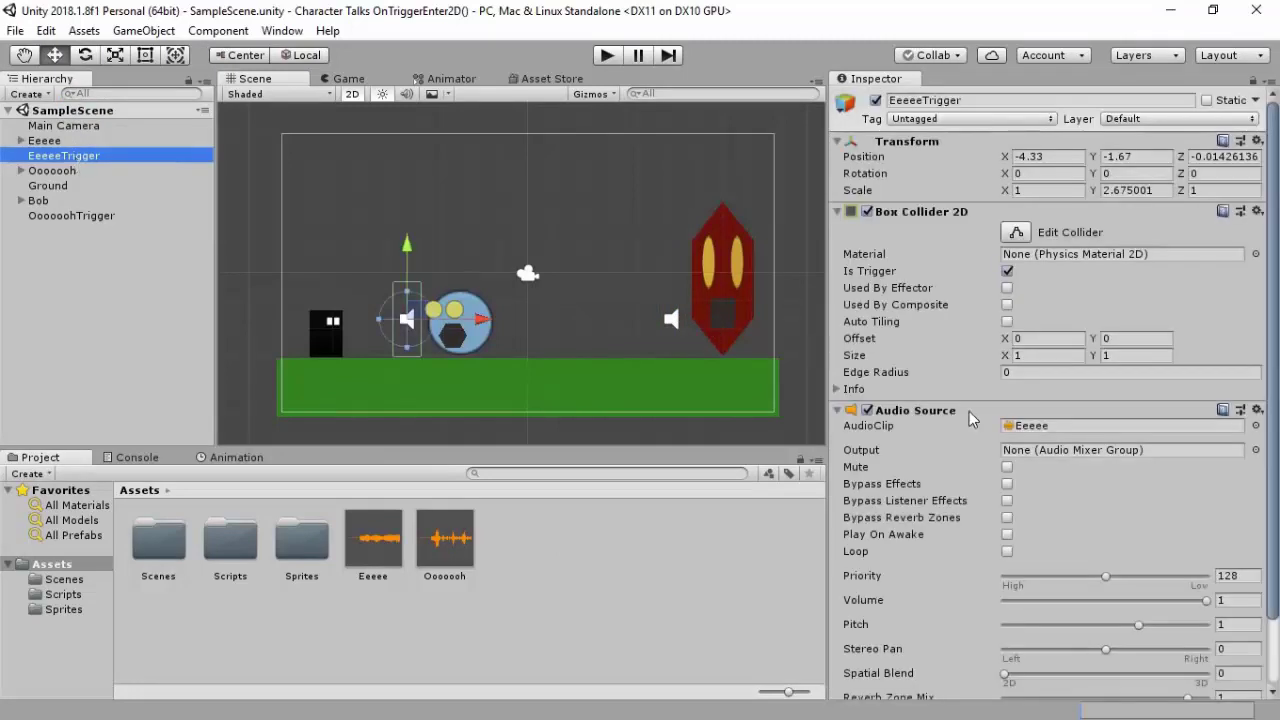
pyautogui.scroll(-2, 969, 411)
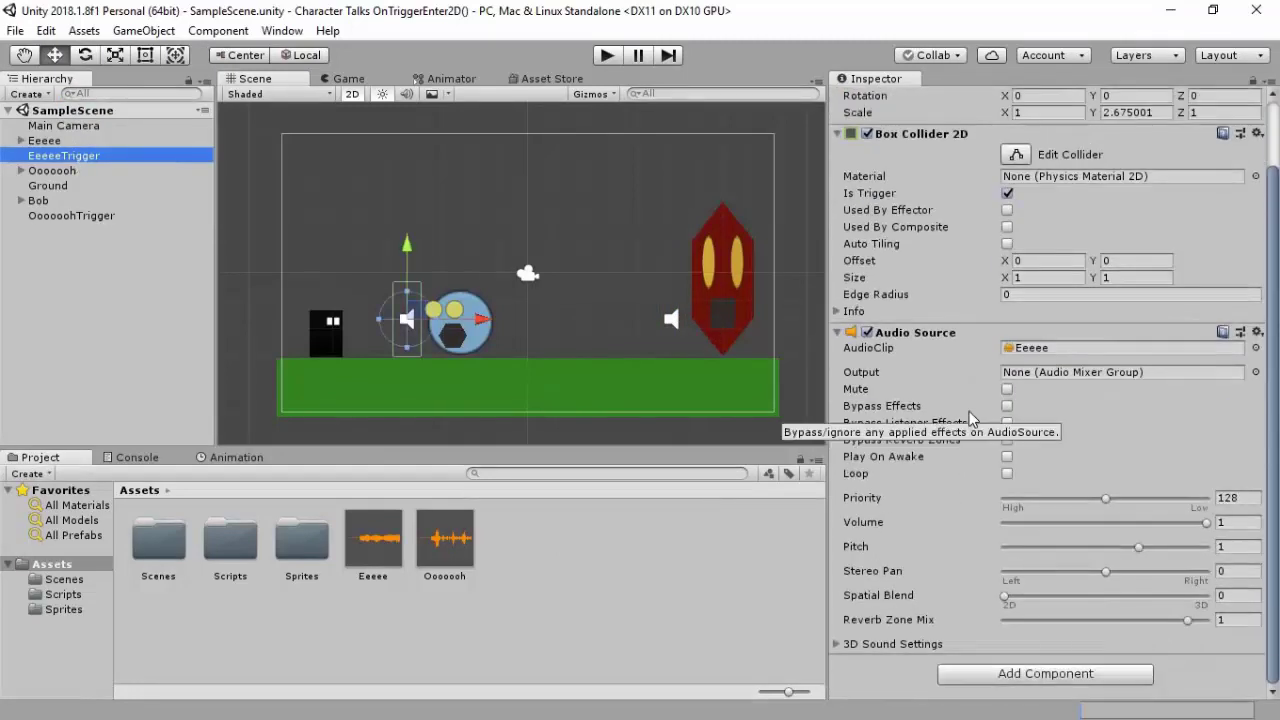
pyautogui.doubleClick(229, 550)
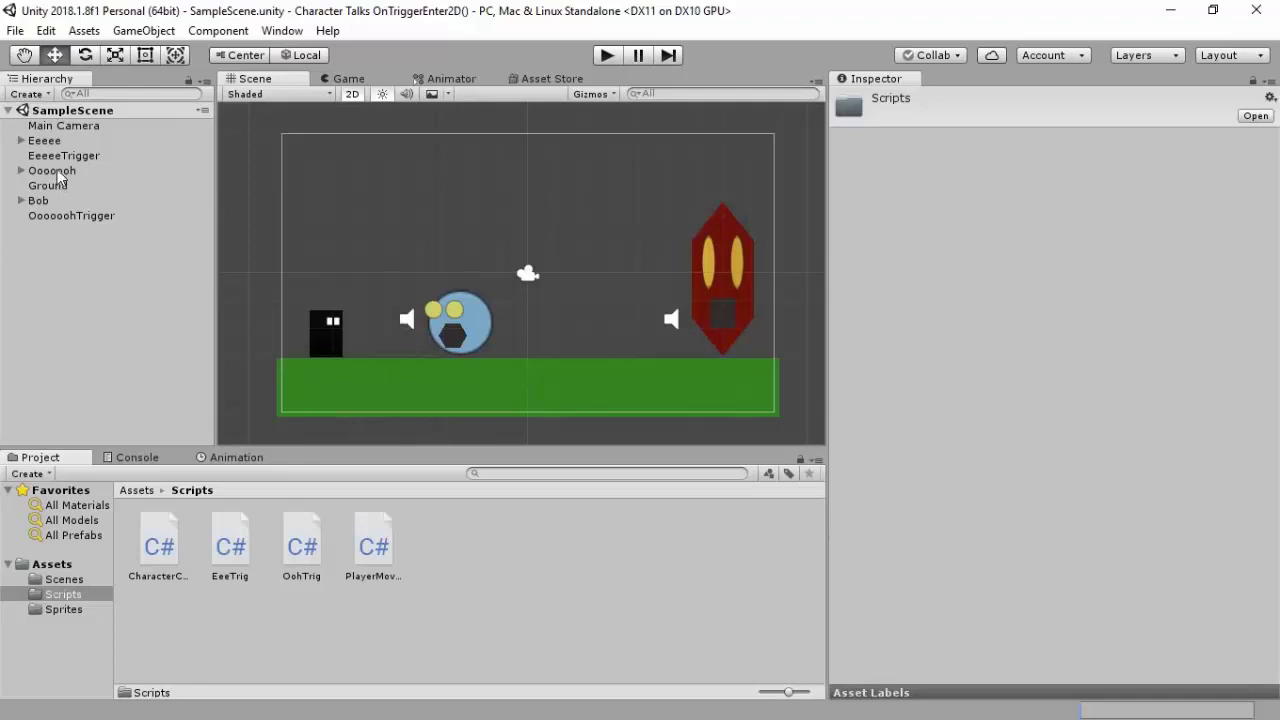
pyautogui.click(62, 157)
pyautogui.scroll(-2, 876, 604)
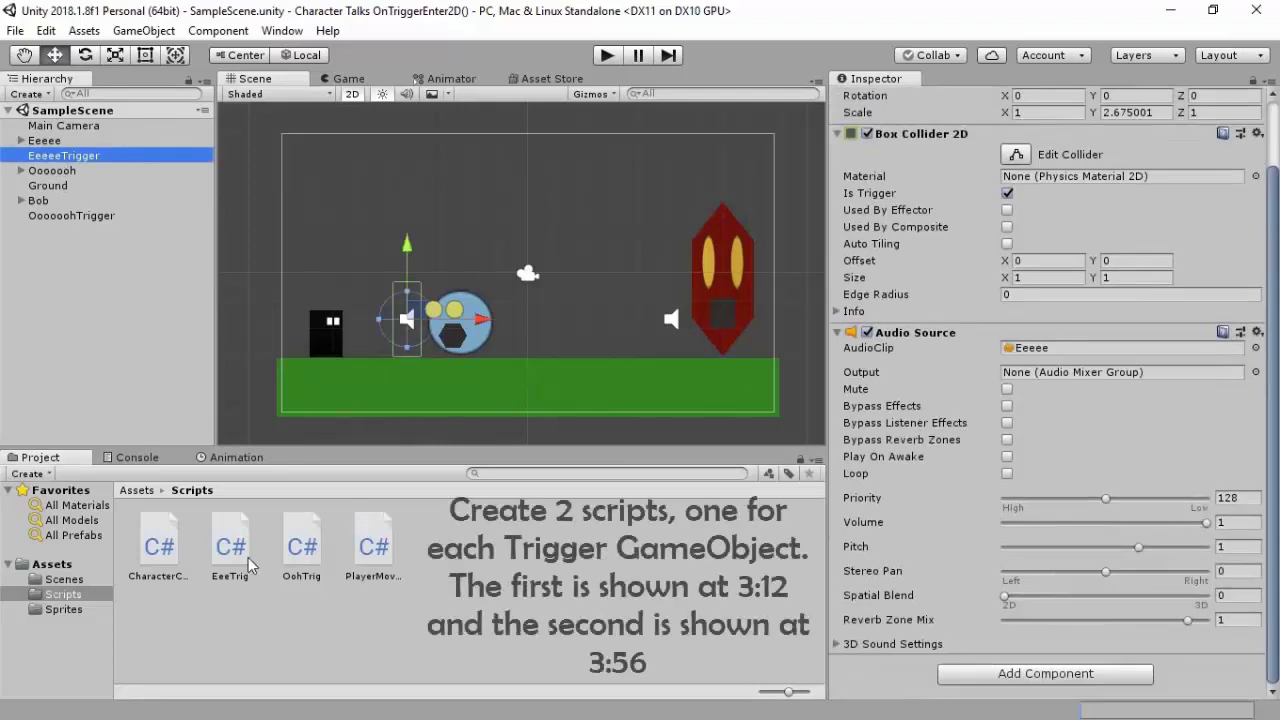
pyautogui.moveTo(230, 545); pyautogui.dragTo(930, 675)
pyautogui.scroll(-1, 941, 647)
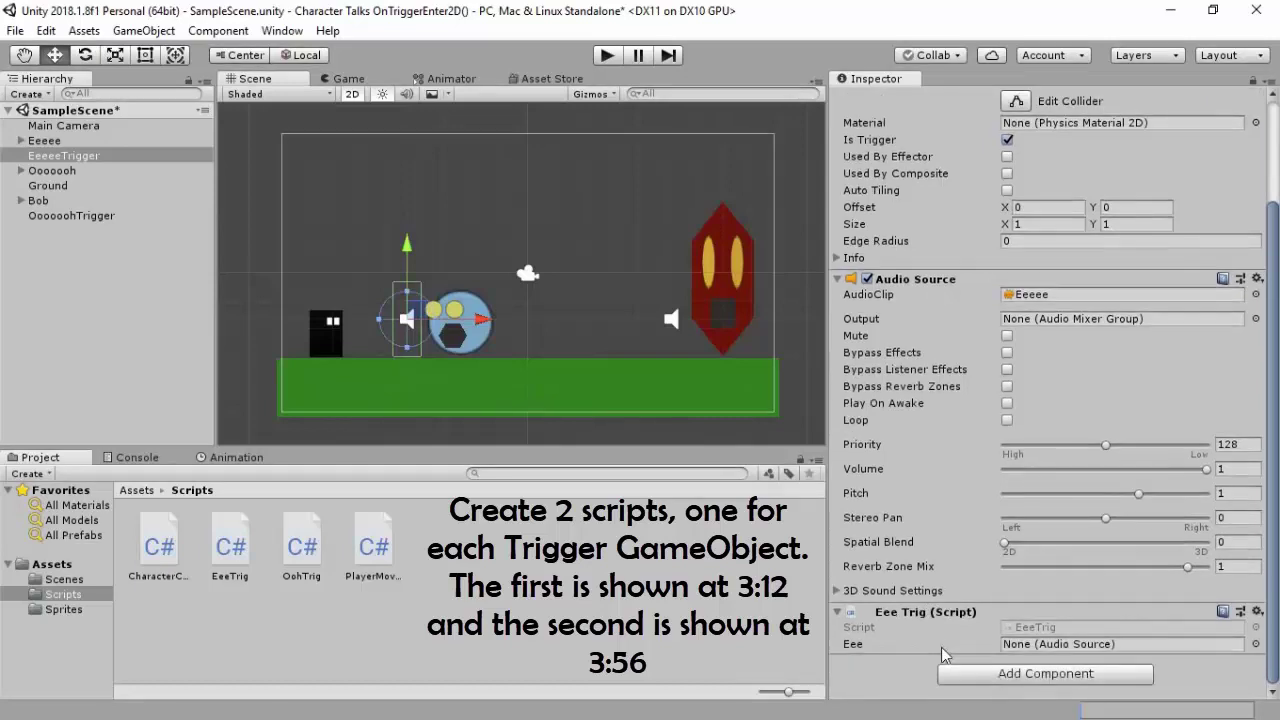
pyautogui.click(1256, 644)
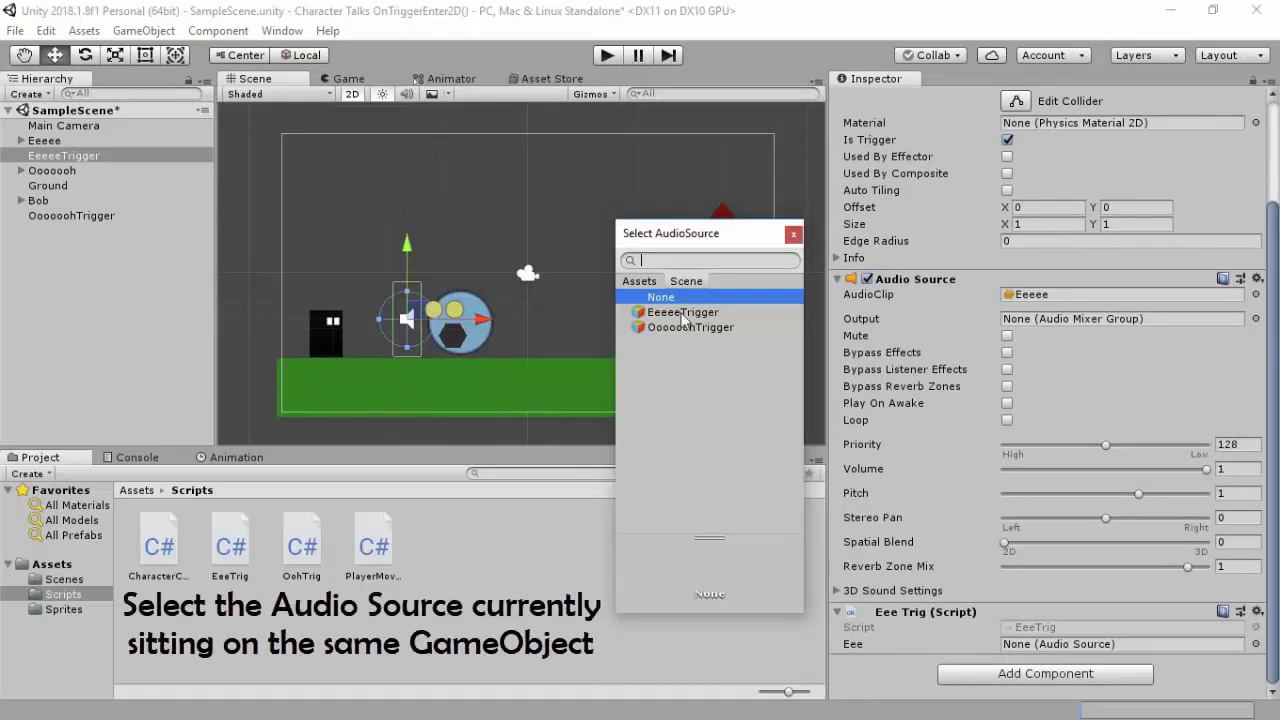
pyautogui.click(688, 313)
pyautogui.click(794, 235)
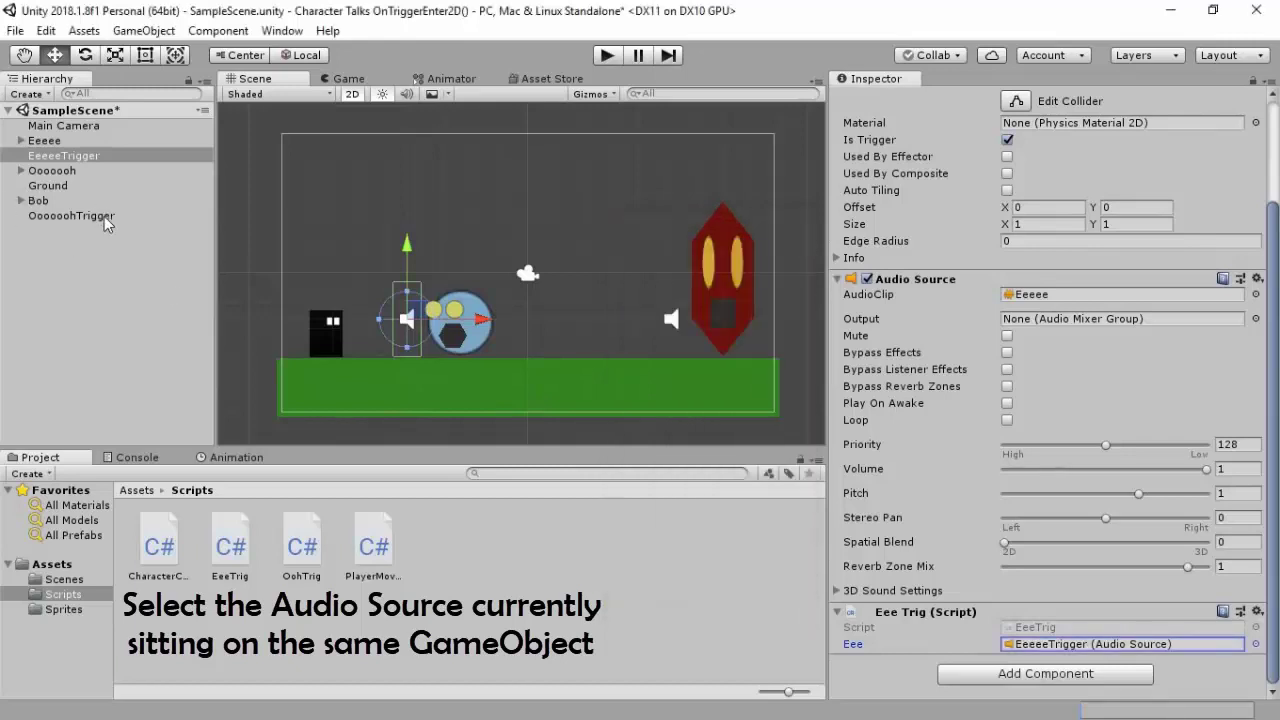
# - Move OoooohTrigger below Oooooh and attach OohTrig with Ooh set to OoooohTrigger's Audio Source
pyautogui.moveTo(104, 216); pyautogui.dragTo(99, 184)
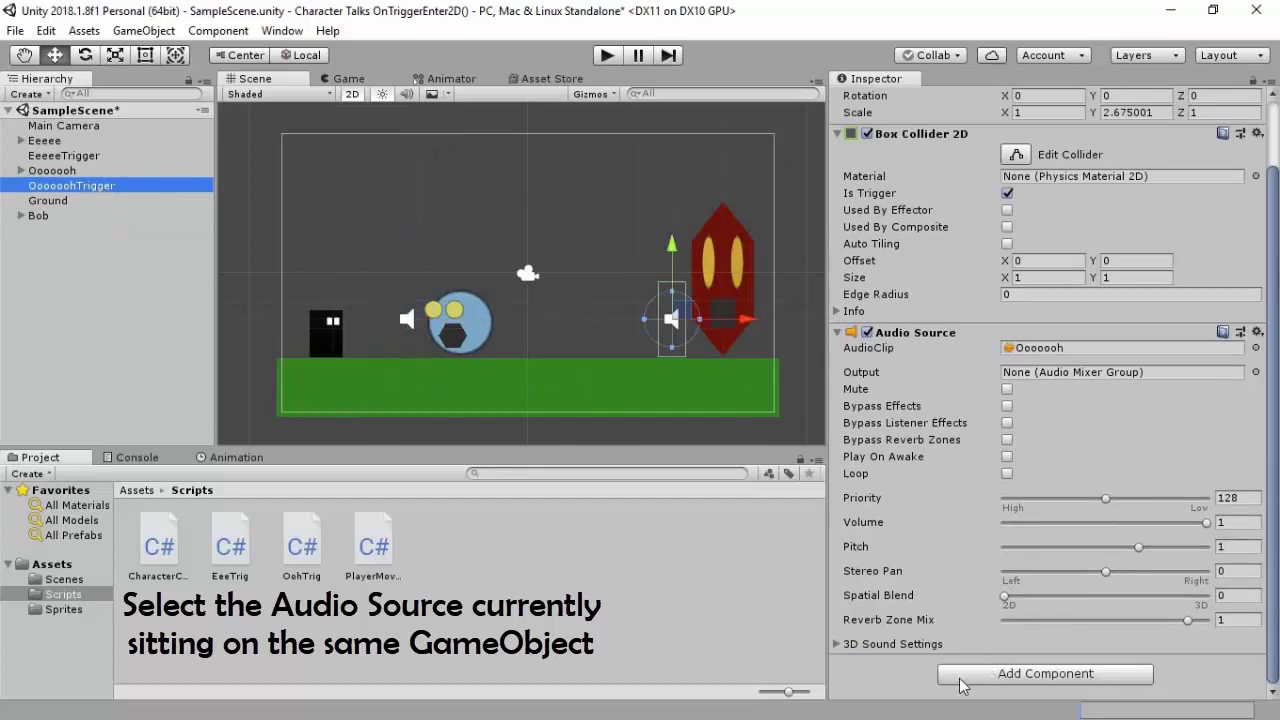
pyautogui.moveTo(289, 551); pyautogui.dragTo(915, 664)
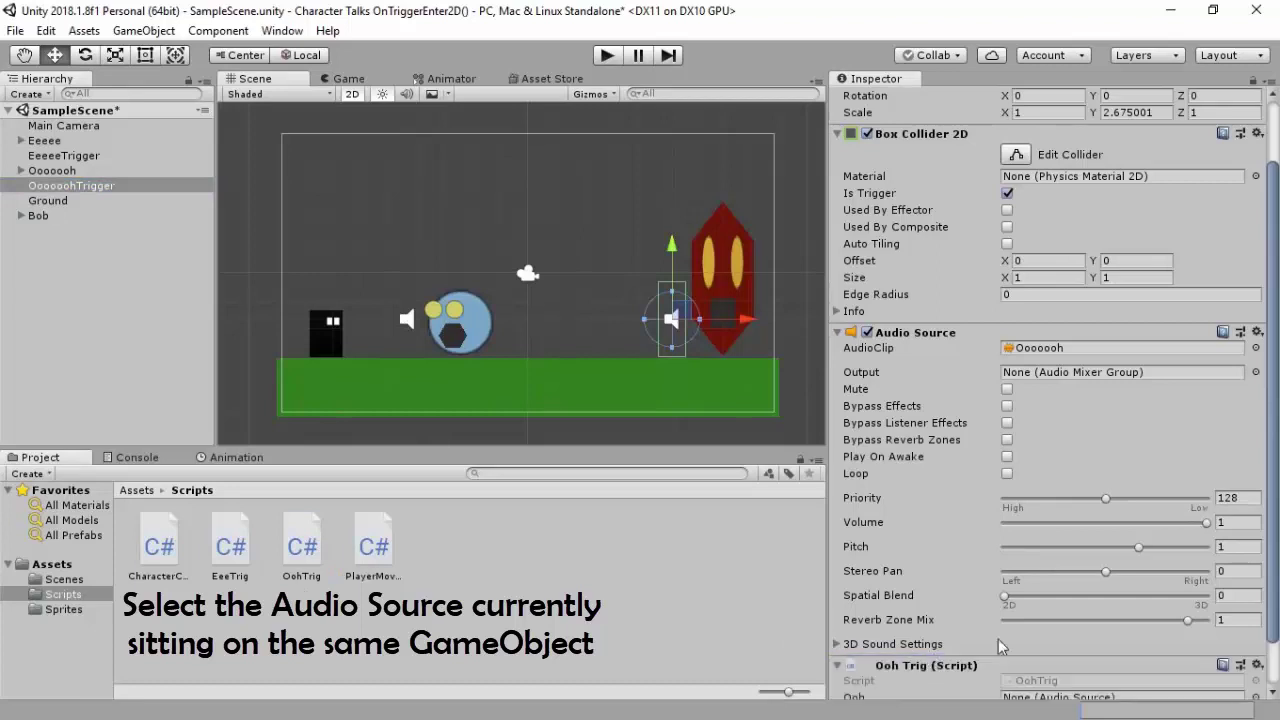
pyautogui.click(1256, 646)
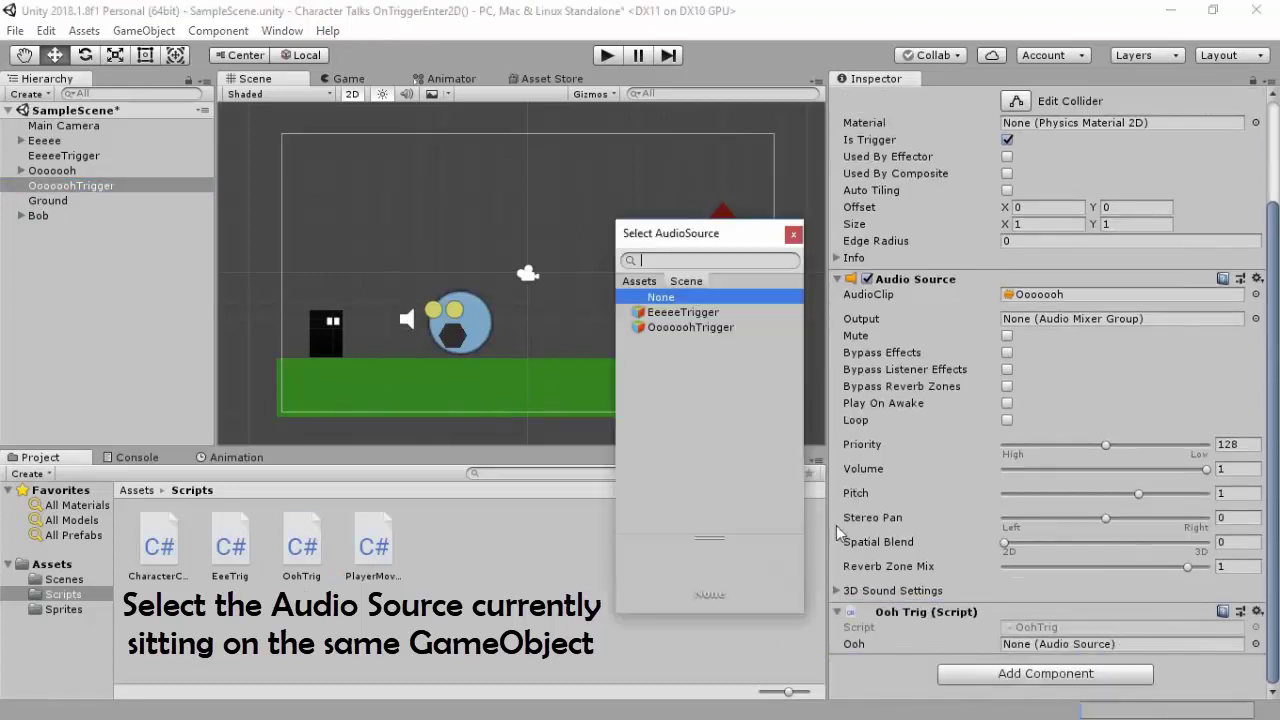
pyautogui.click(680, 327)
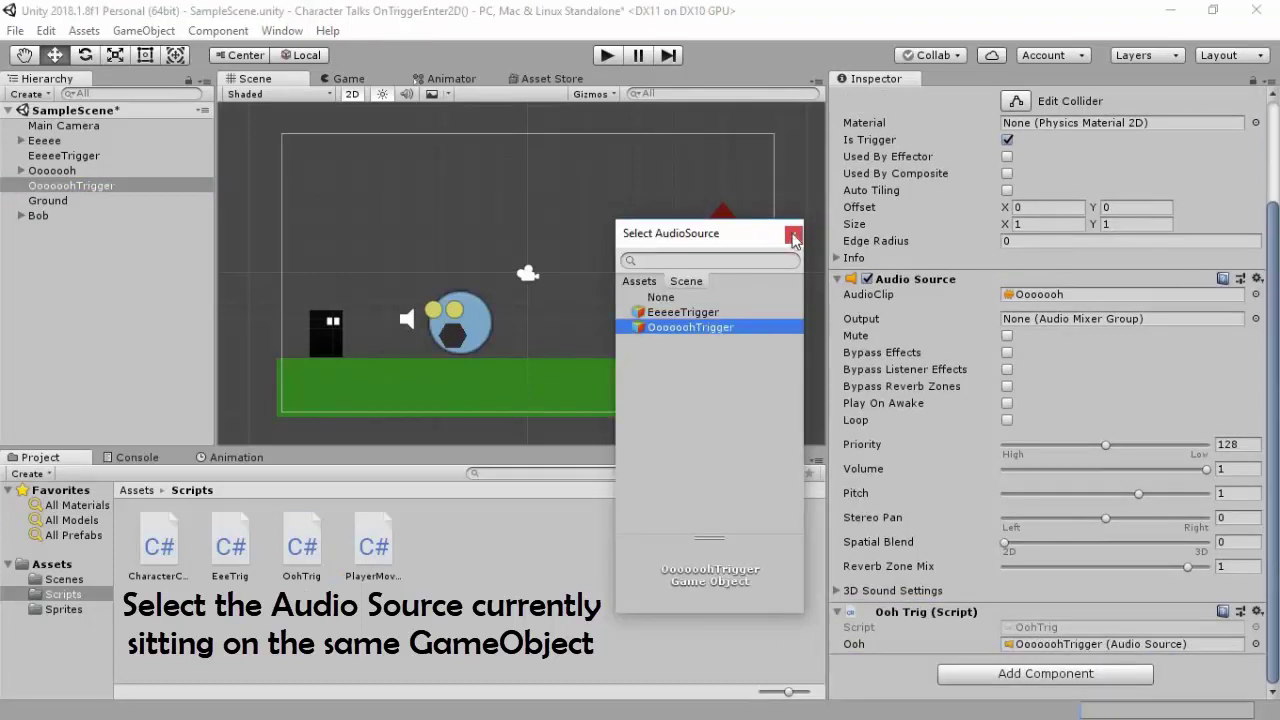
pyautogui.click(793, 235)
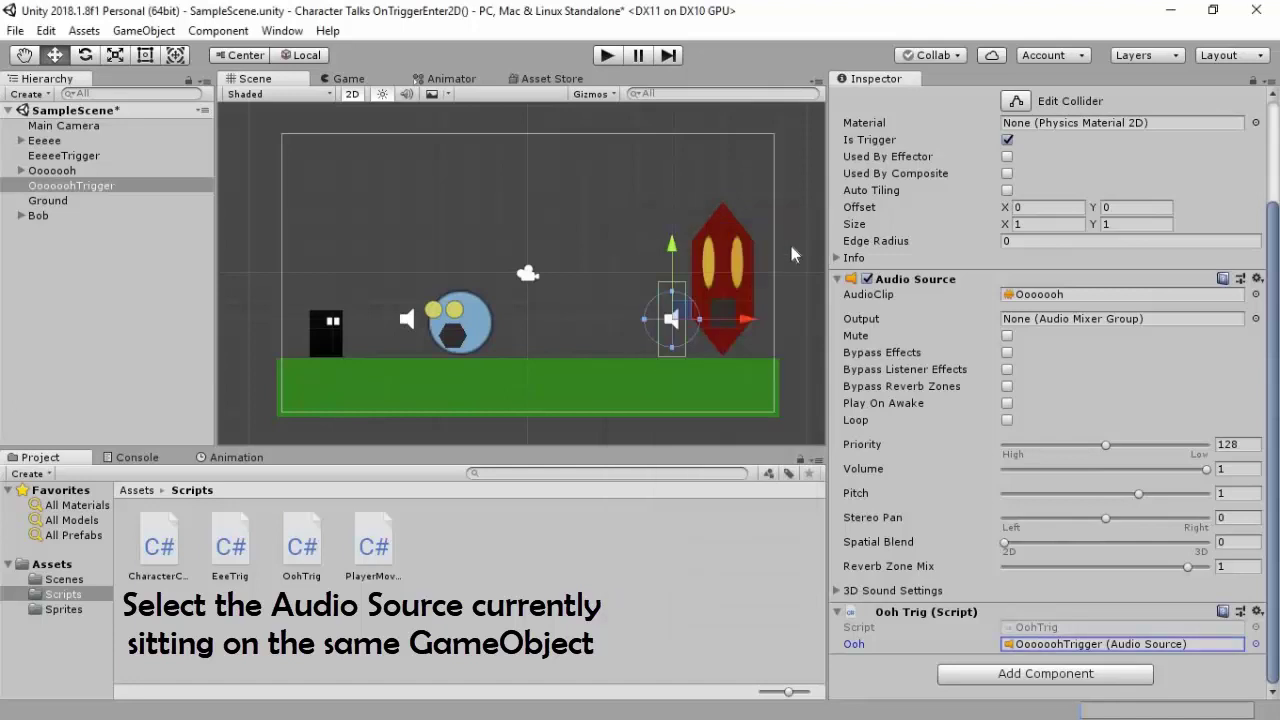
pyautogui.click(465, 572)
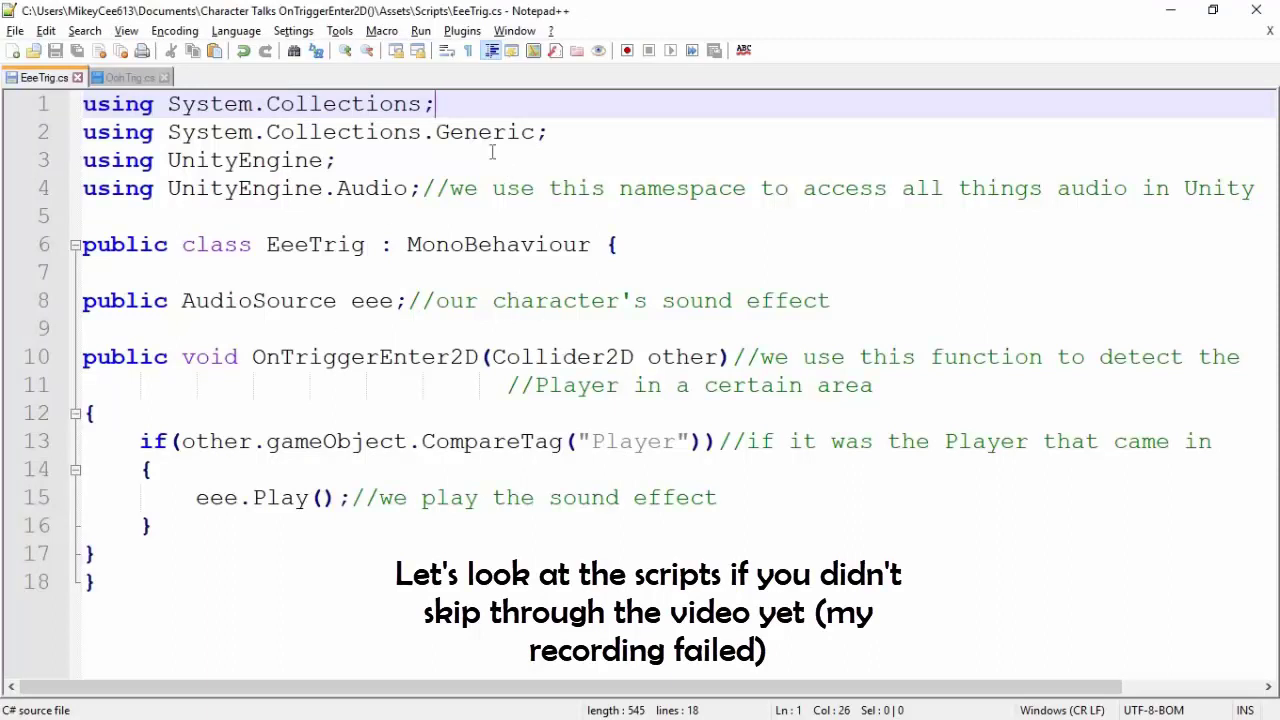
# - Point out the UnityEngine.Audio namespace, the eee audio source and the OnTriggerEnter2D(other) declaration
pyautogui.click(428, 188)
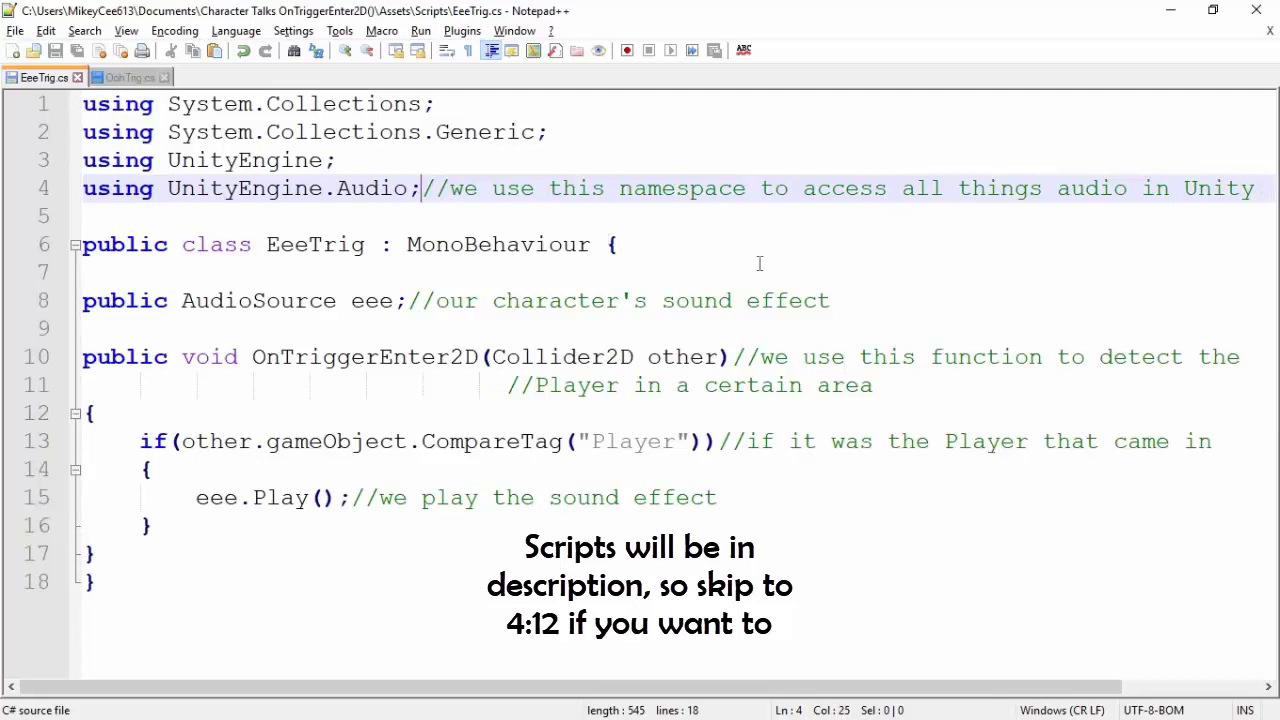
pyautogui.click(862, 303)
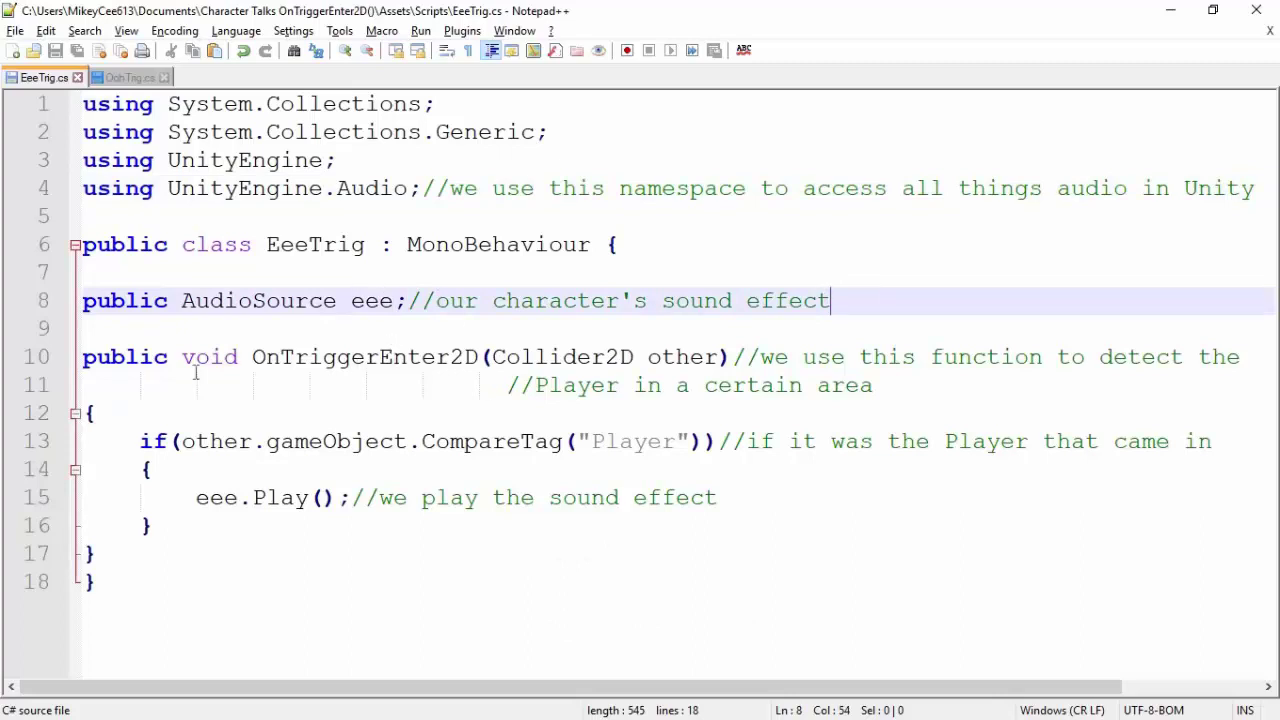
pyautogui.moveTo(86, 358); pyautogui.dragTo(732, 360)
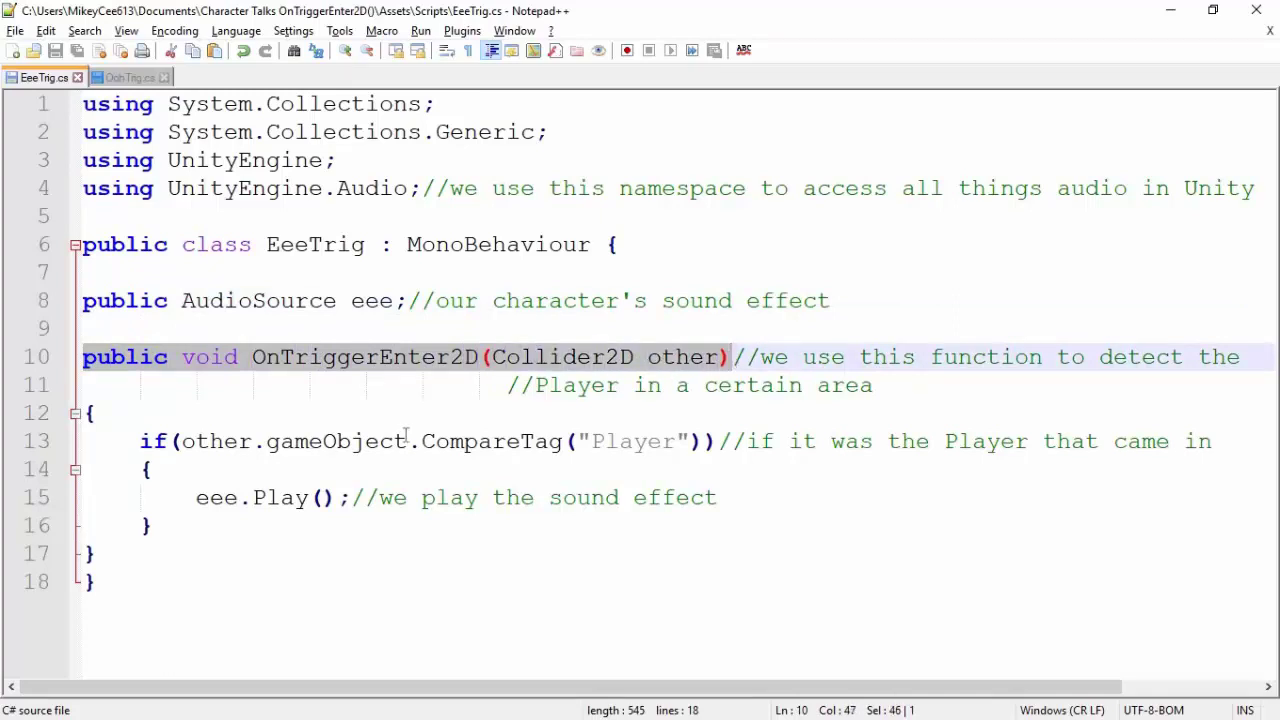
pyautogui.moveTo(183, 444); pyautogui.dragTo(250, 447)
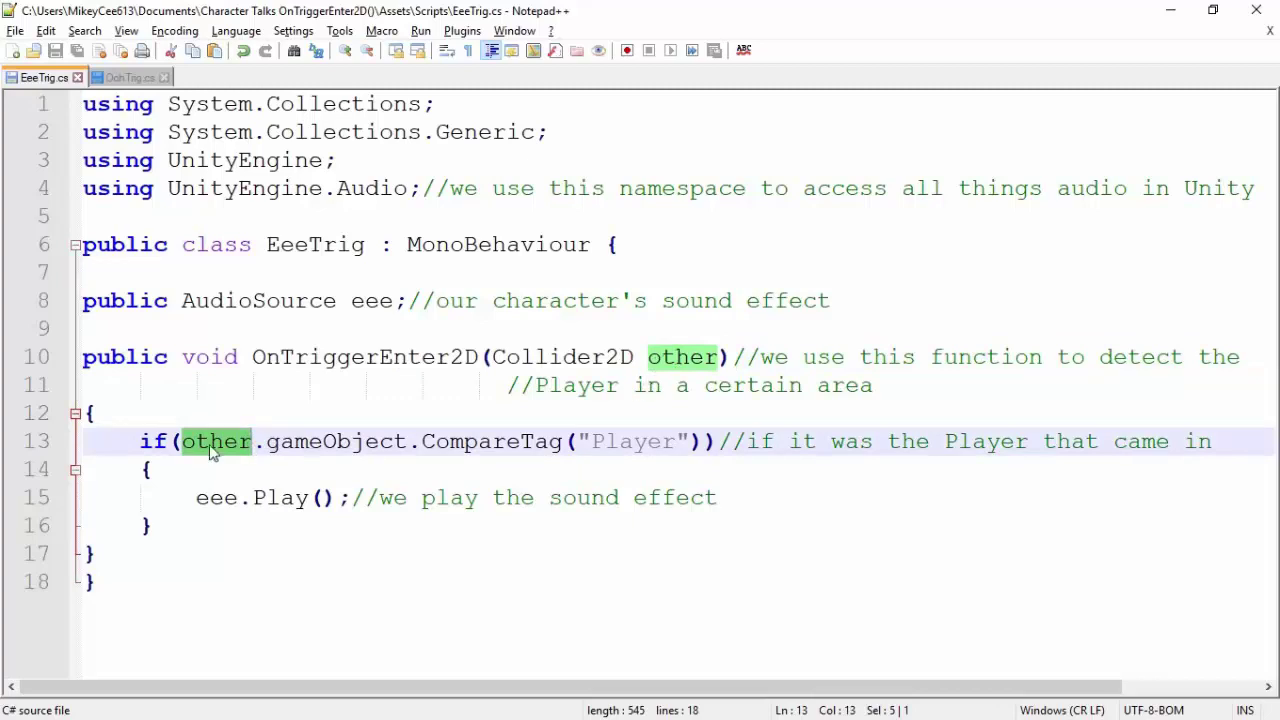
pyautogui.click(295, 447)
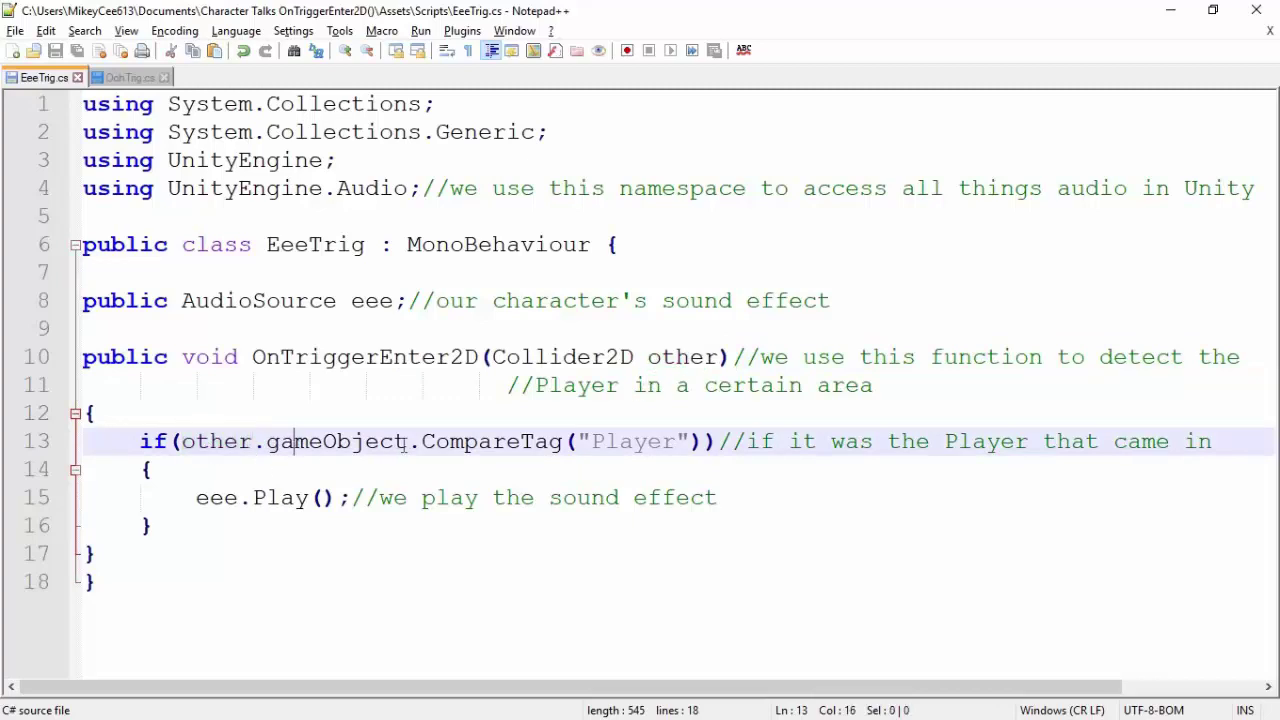
pyautogui.click(479, 446)
# - Highlight the Player tag check and the eee.Play() call, then bring up OohTrig.cs
pyautogui.moveTo(592, 441); pyautogui.dragTo(679, 441)
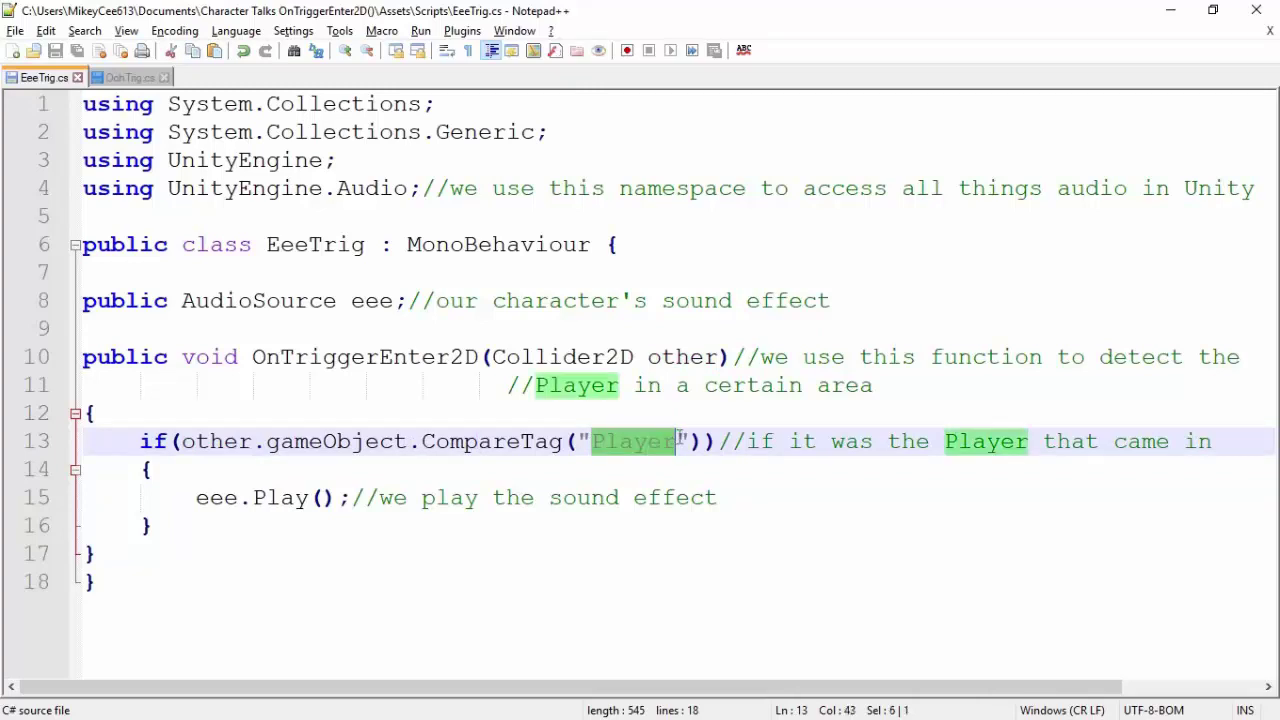
pyautogui.click(876, 447)
pyautogui.moveTo(949, 447); pyautogui.dragTo(1036, 443)
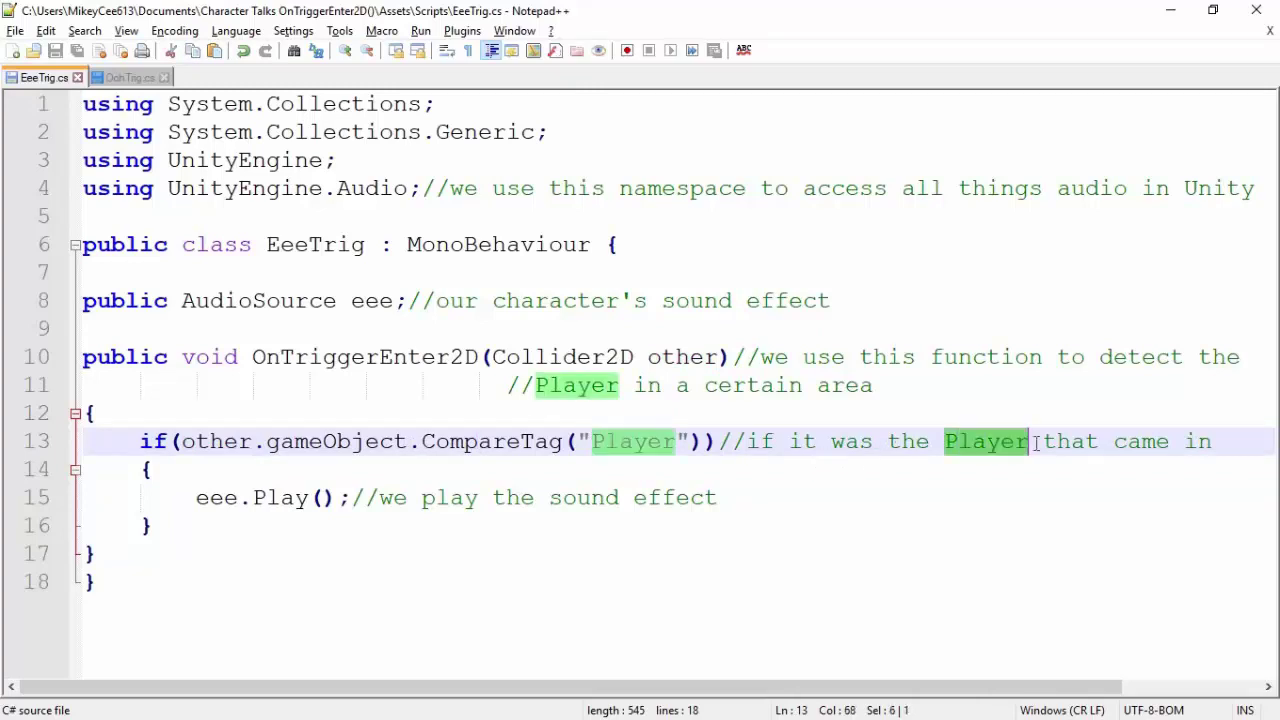
pyautogui.click(1064, 465)
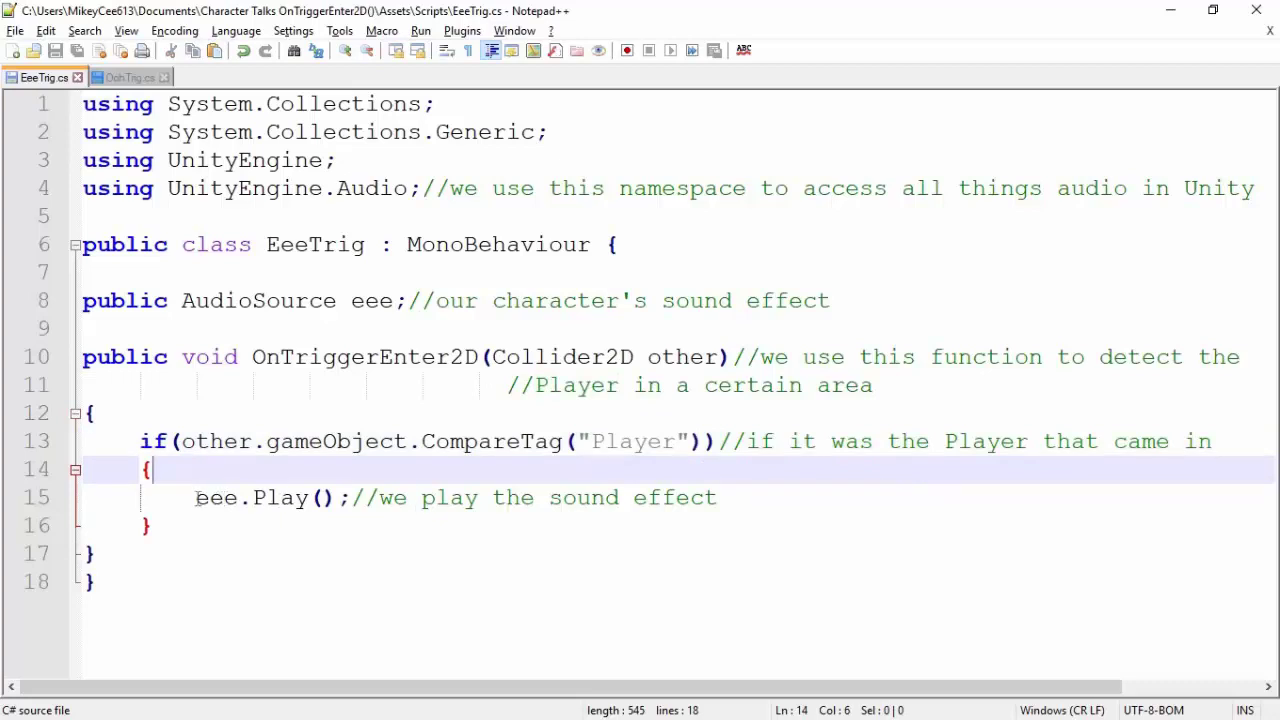
pyautogui.moveTo(197, 498); pyautogui.dragTo(712, 490)
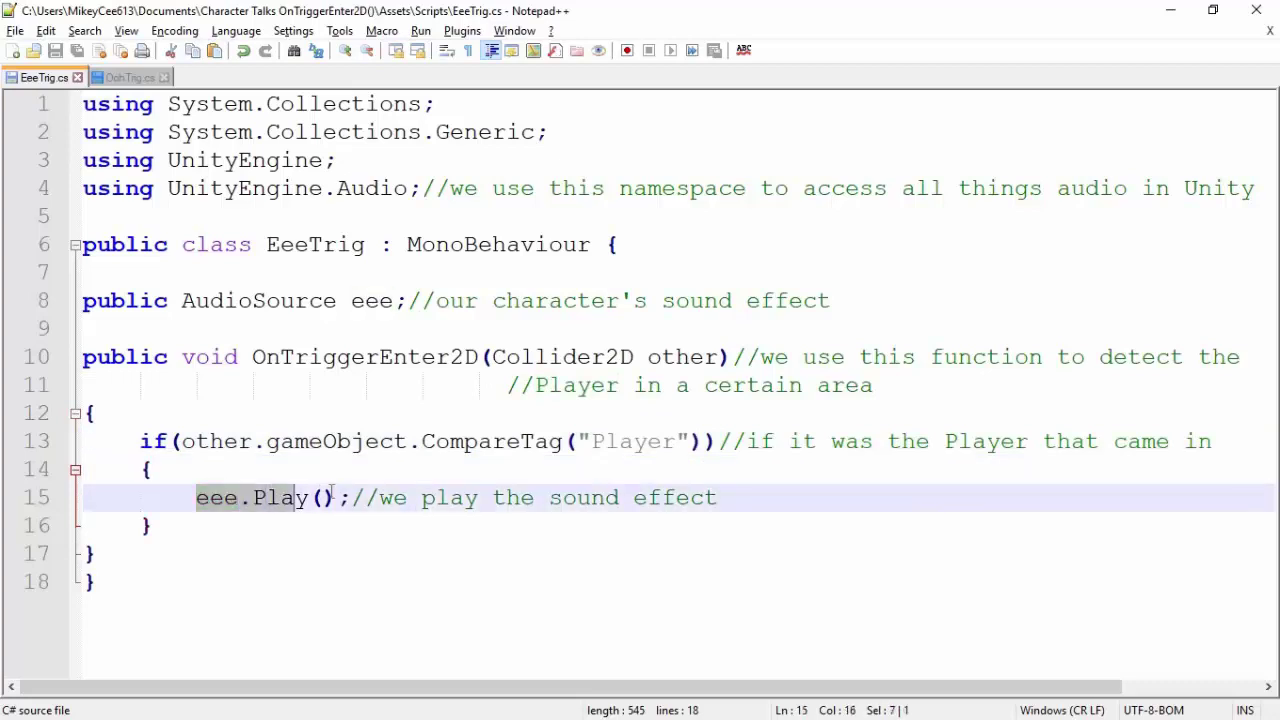
pyautogui.click(731, 494)
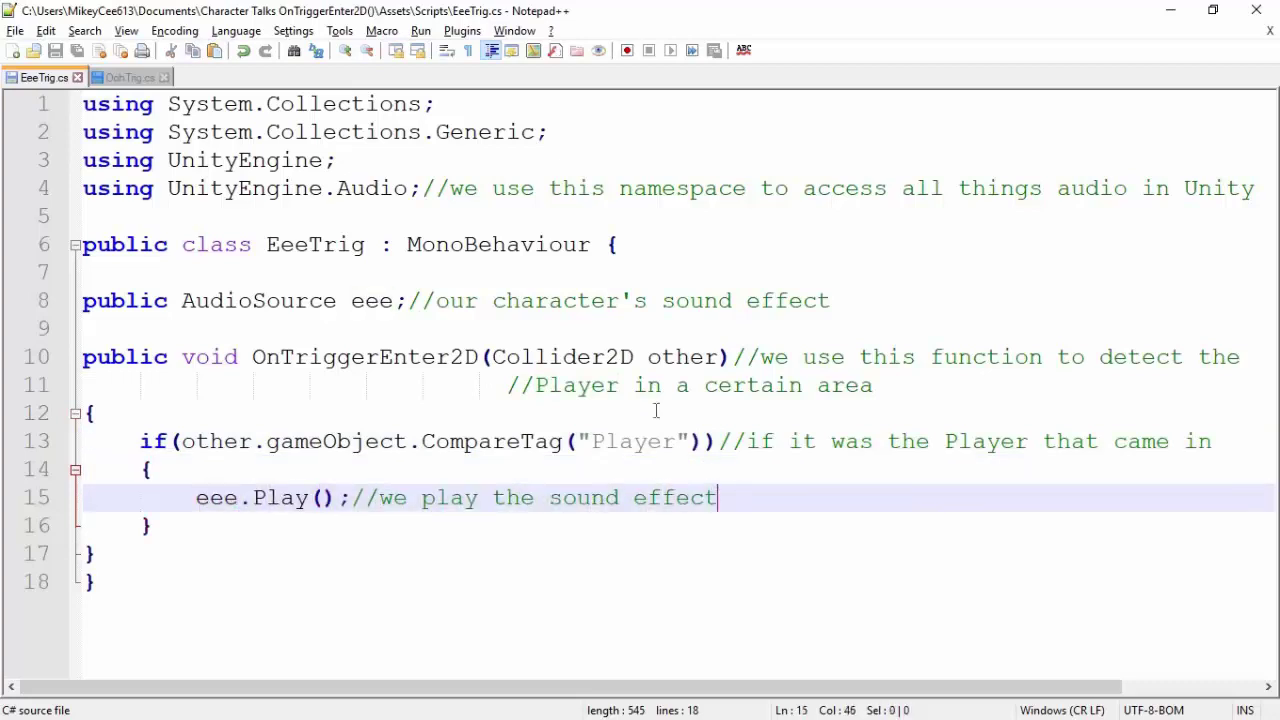
pyautogui.click(122, 78)
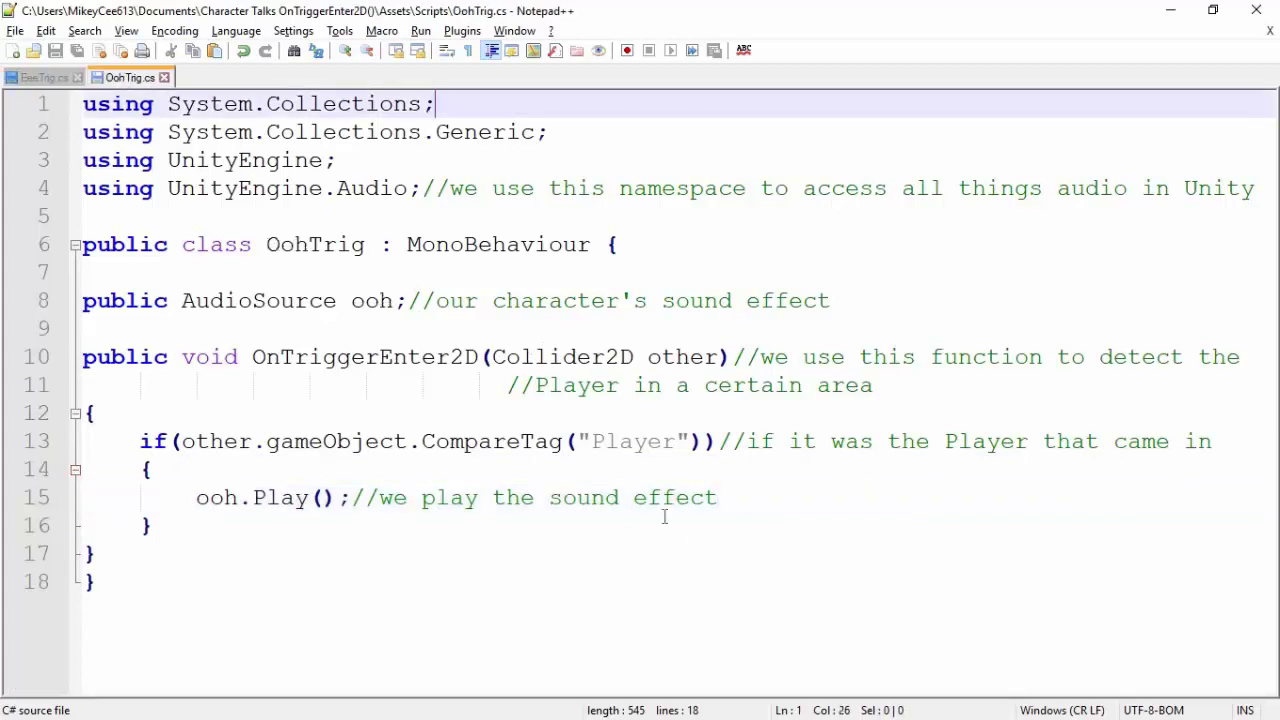
# - Highlight the ooh variable, the other parameter and the OohTrig class name, then return to Unity
pyautogui.doubleClick(371, 302)
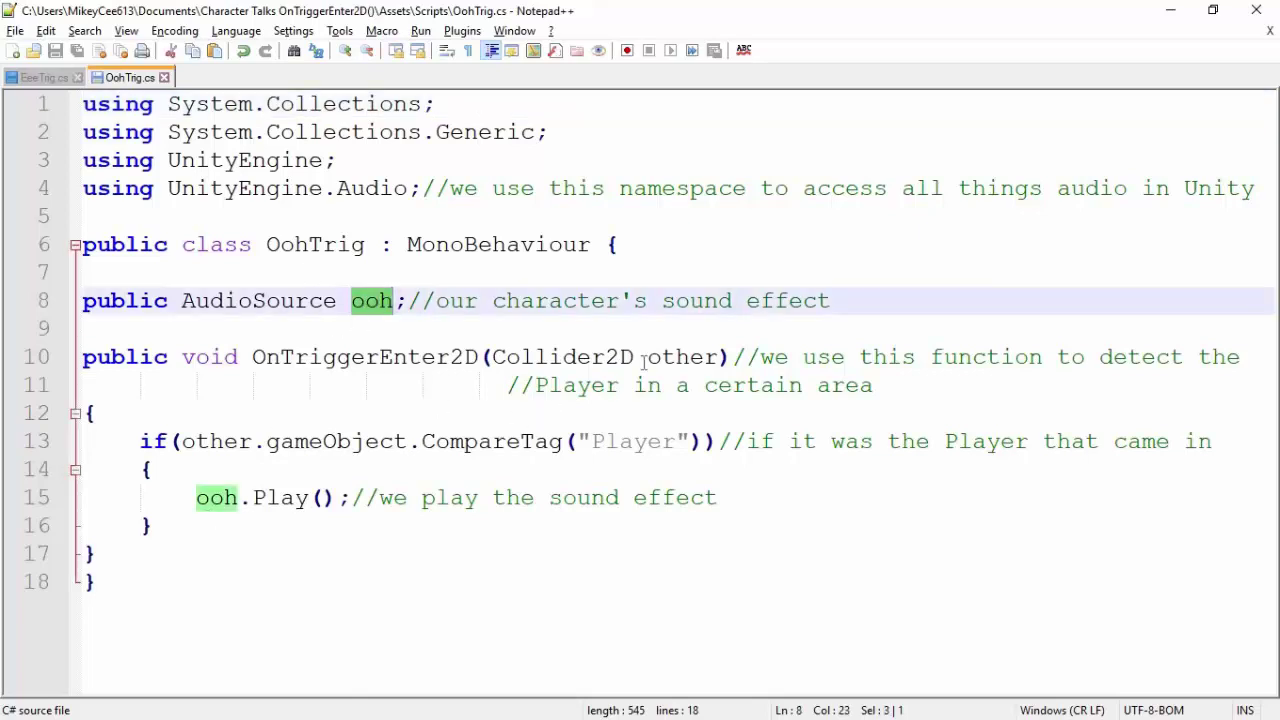
pyautogui.moveTo(648, 357); pyautogui.dragTo(721, 357)
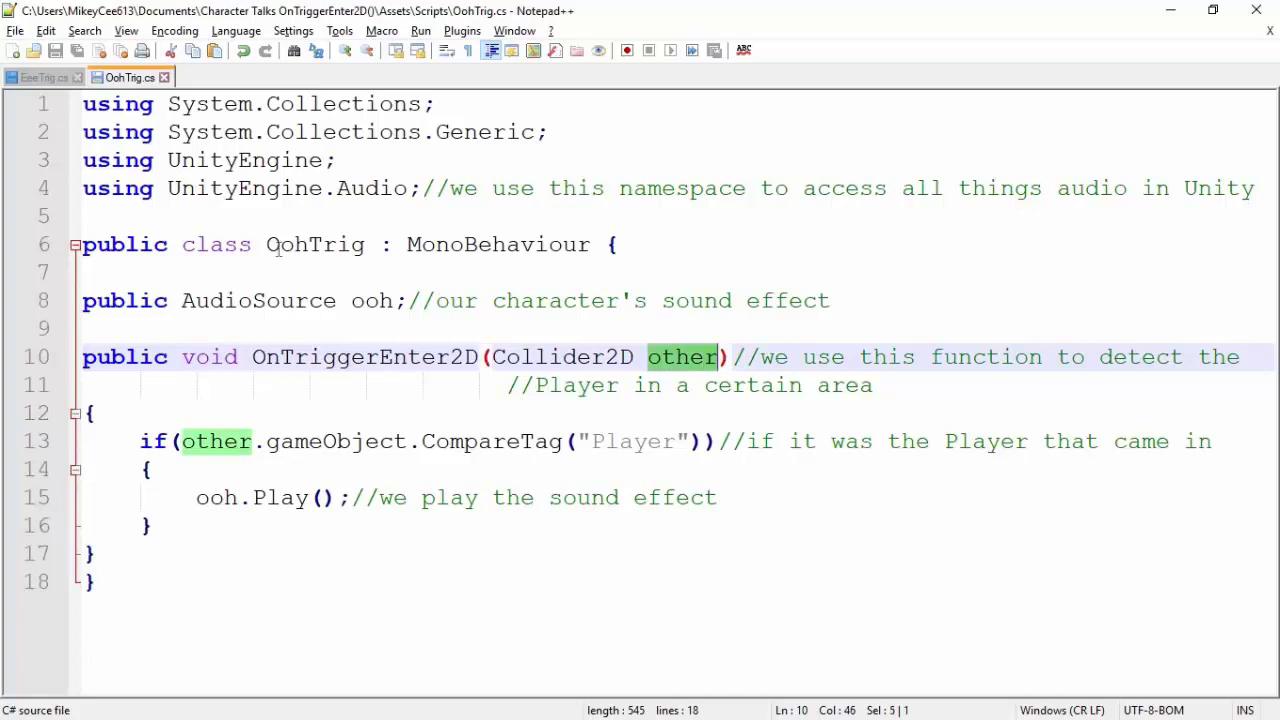
pyautogui.moveTo(266, 244); pyautogui.dragTo(367, 244)
pyautogui.click(382, 250)
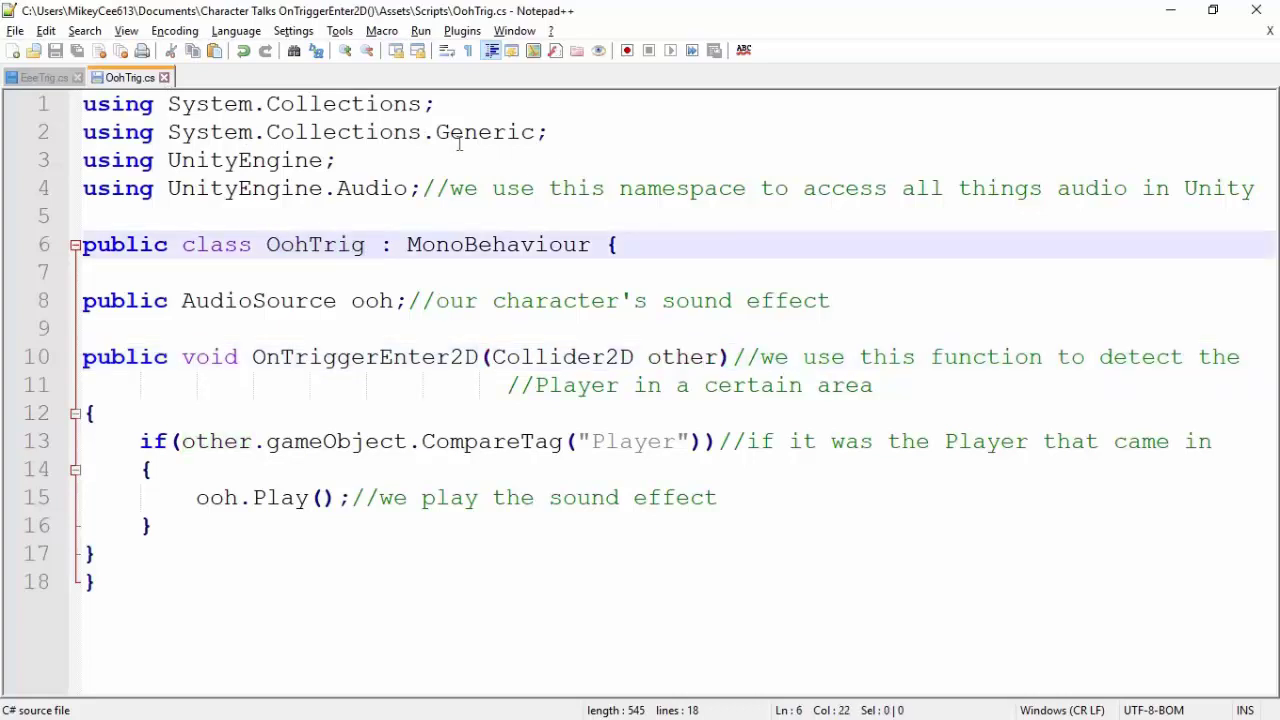
pyautogui.hotkey('alt', 'Tab')
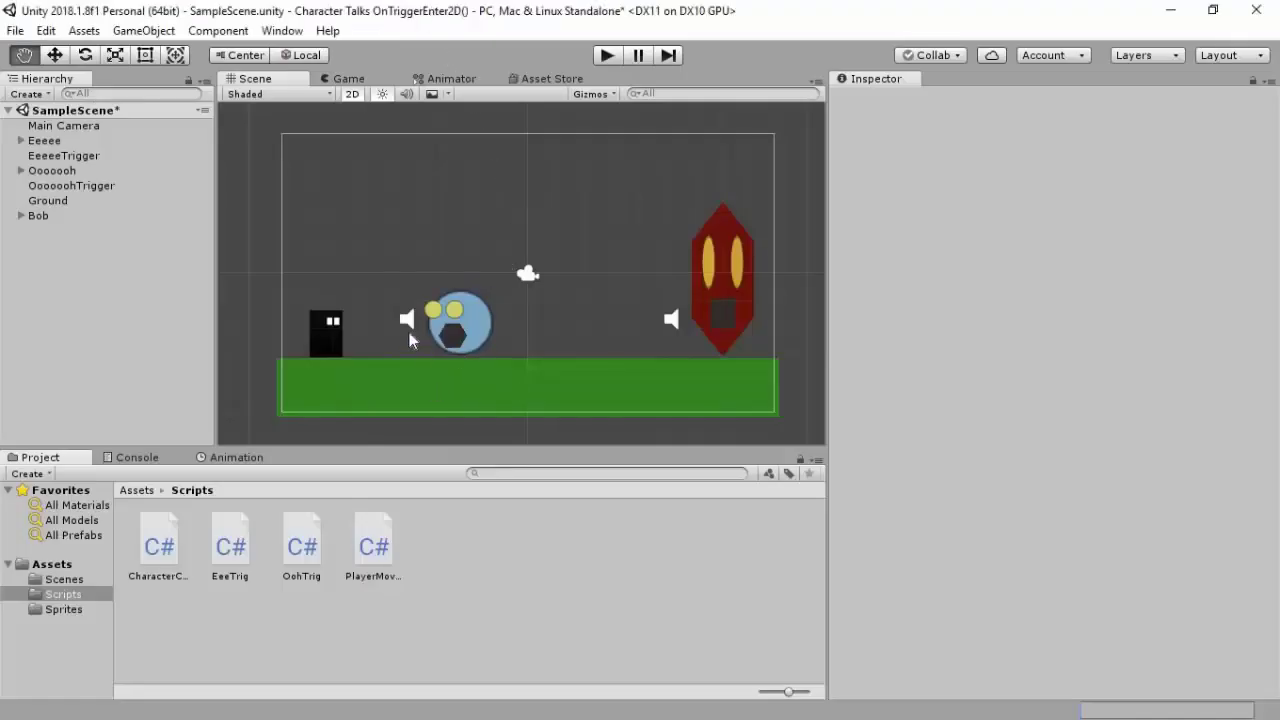
# - Inspect the EeeeeTrigger object, then save the scene via File > Save Scene
pyautogui.click(407, 318)
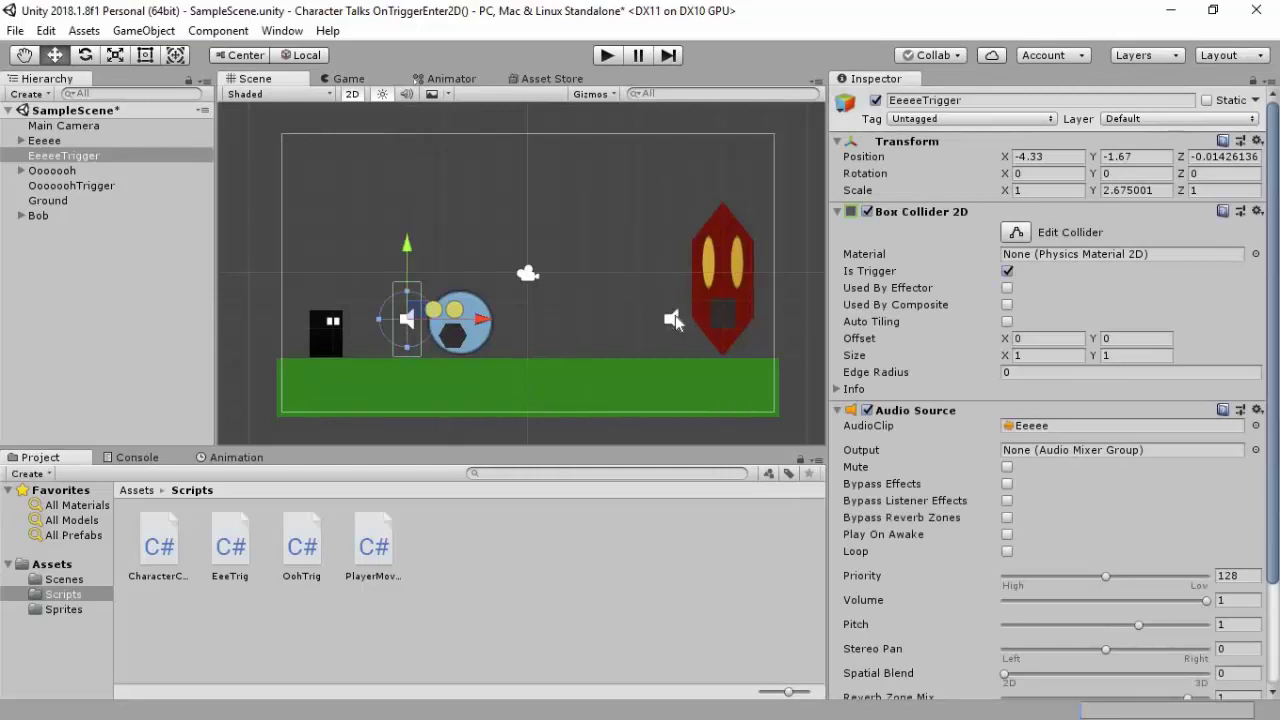
pyautogui.click(675, 318)
pyautogui.click(141, 302)
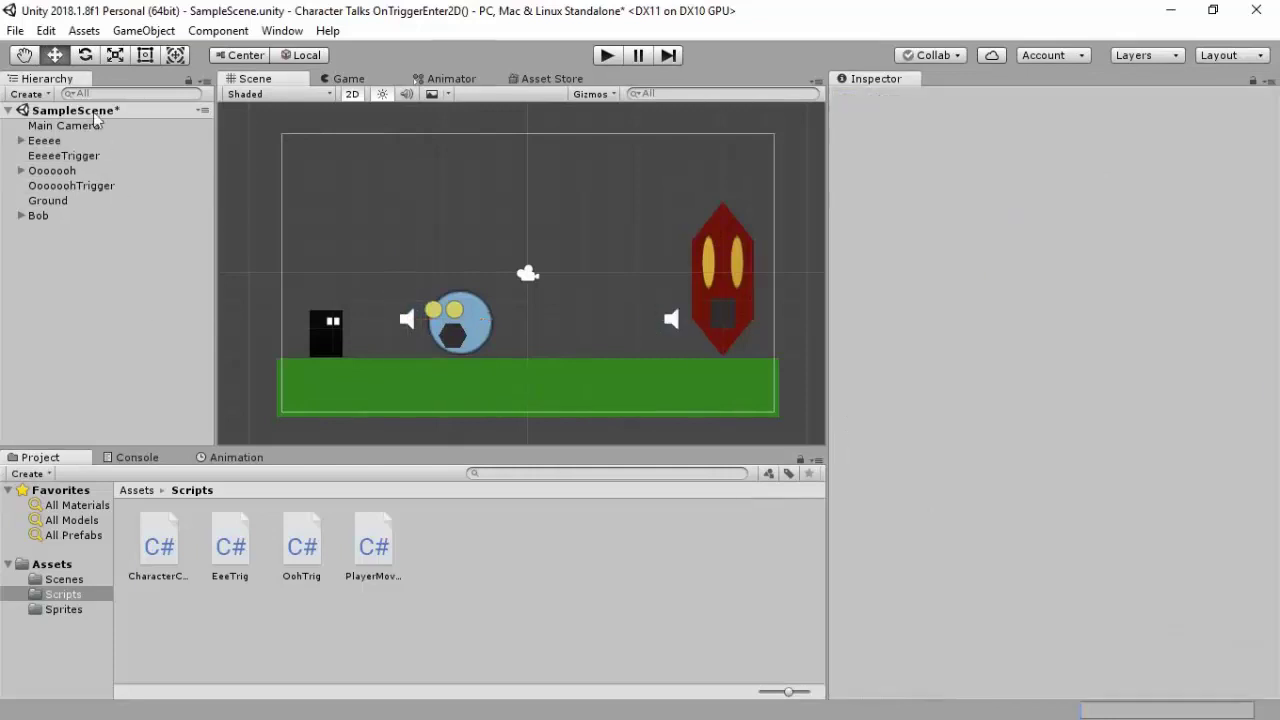
pyautogui.click(15, 30)
pyautogui.click(25, 101)
# - Play the game and walk the player right past the blue ball to the red character
pyautogui.click(345, 80)
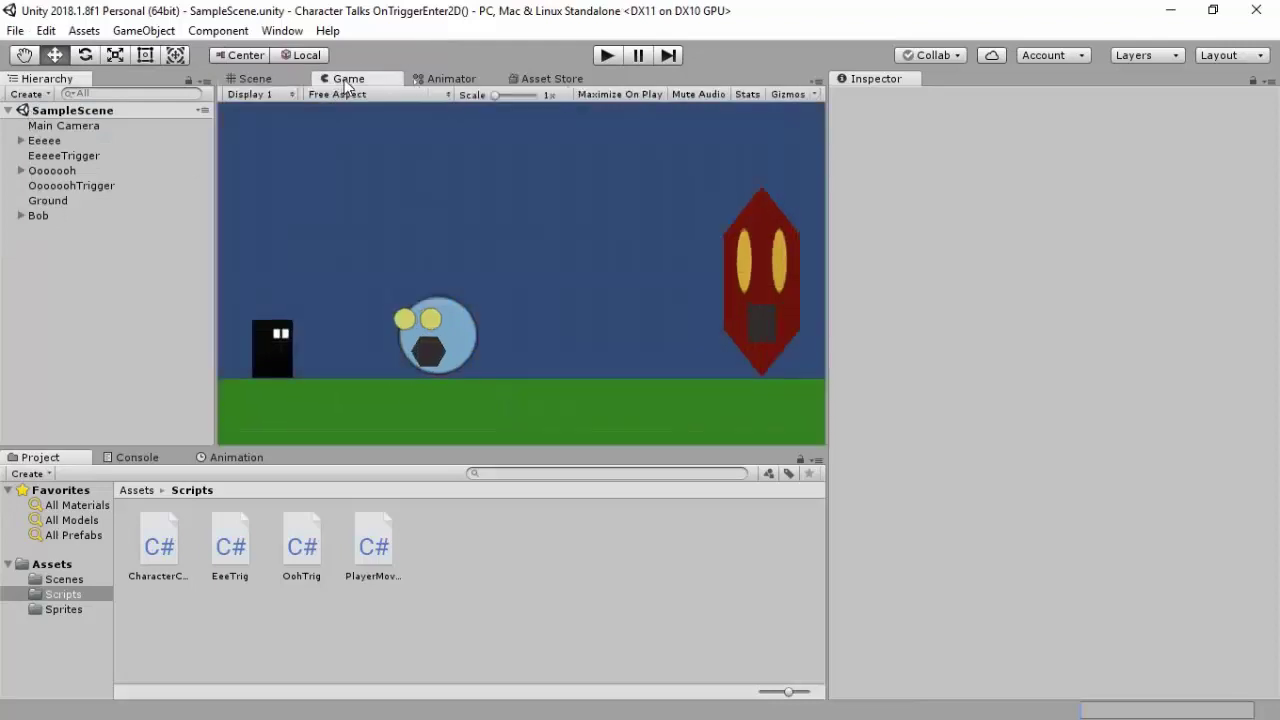
pyautogui.click(608, 56)
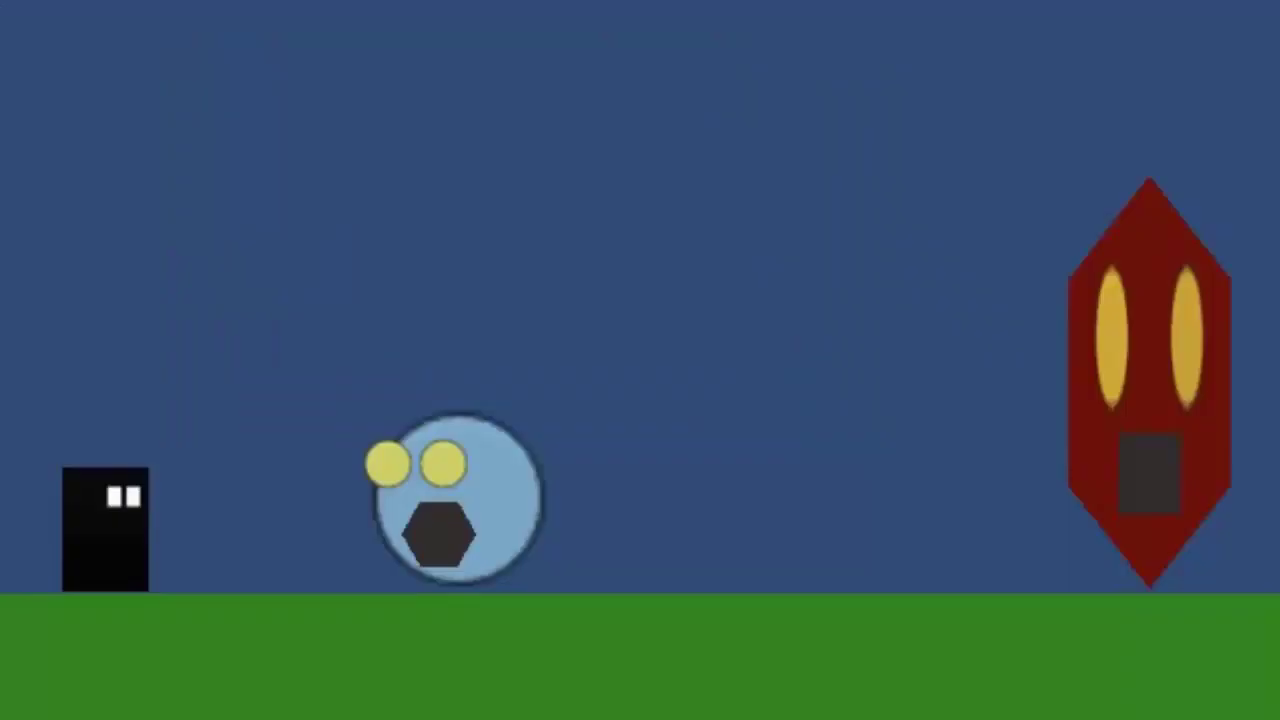
pyautogui.press('Right')
pyautogui.press('Right')
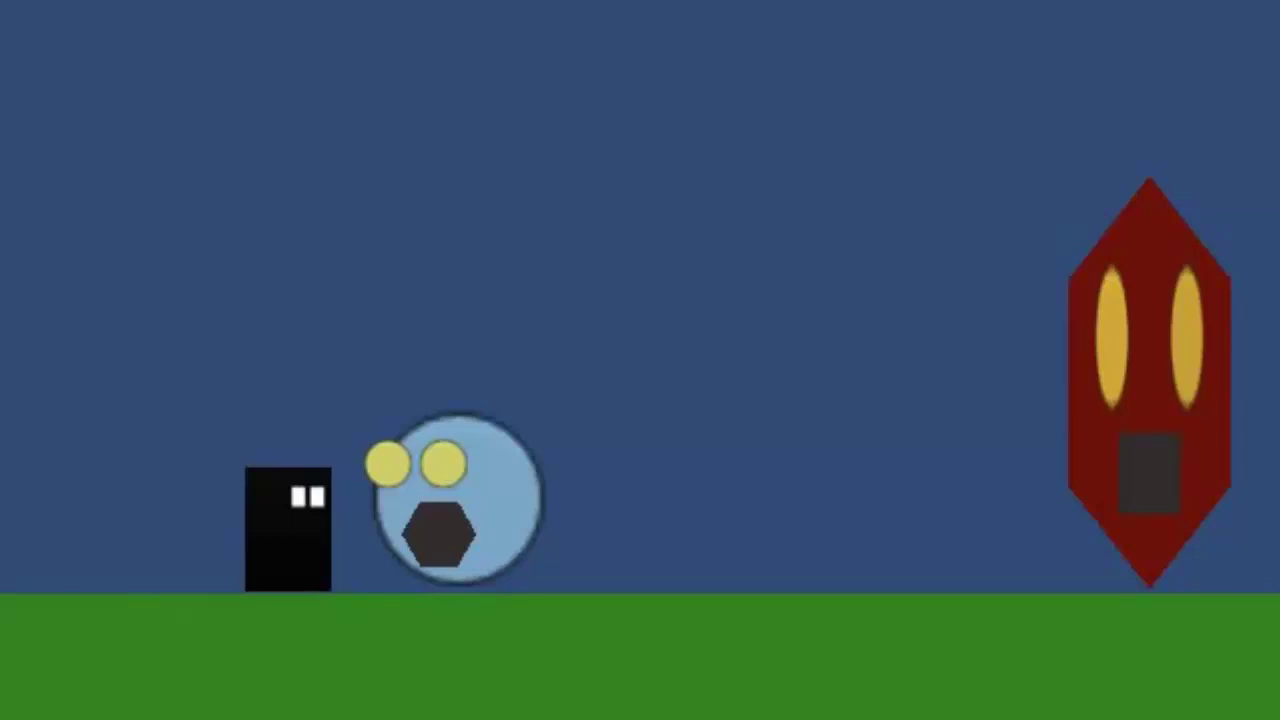
pyautogui.press('Right')
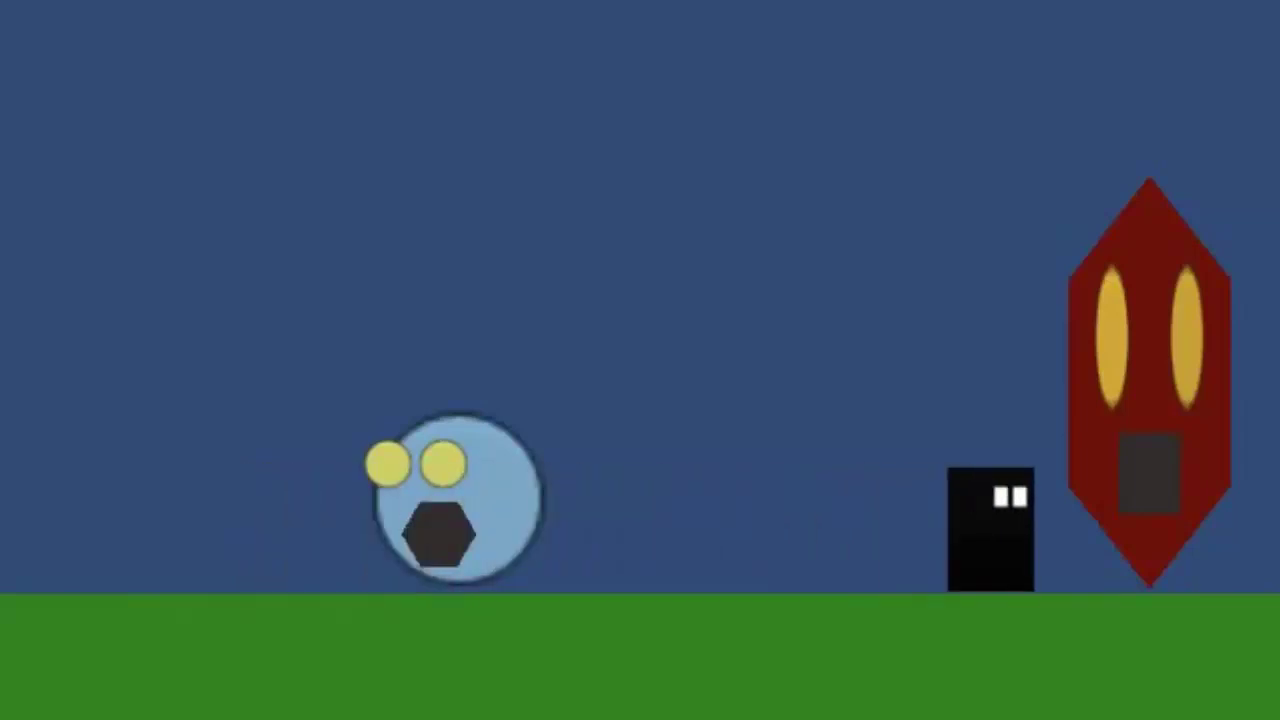